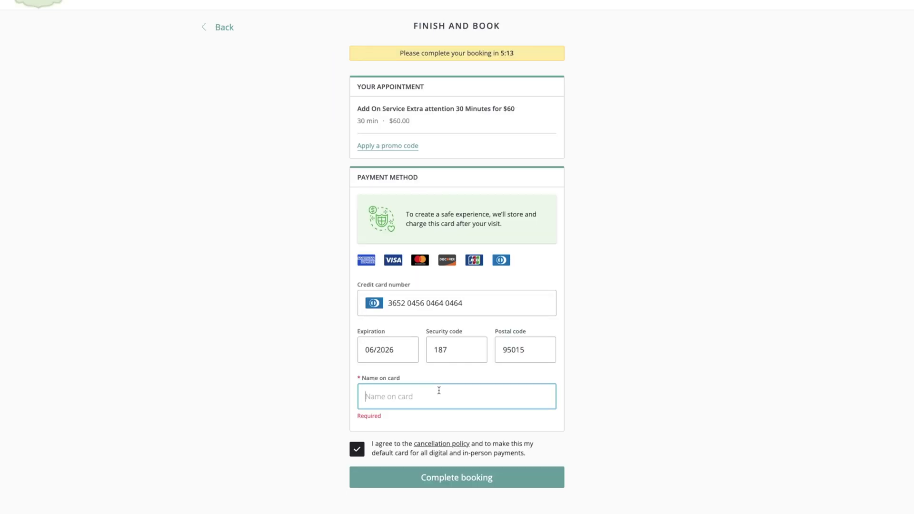
Step: Enter the cardholder's name on the card and confirm the $60 Extra attention booking
{"action": "left_click", "coordinate": [438, 387]}
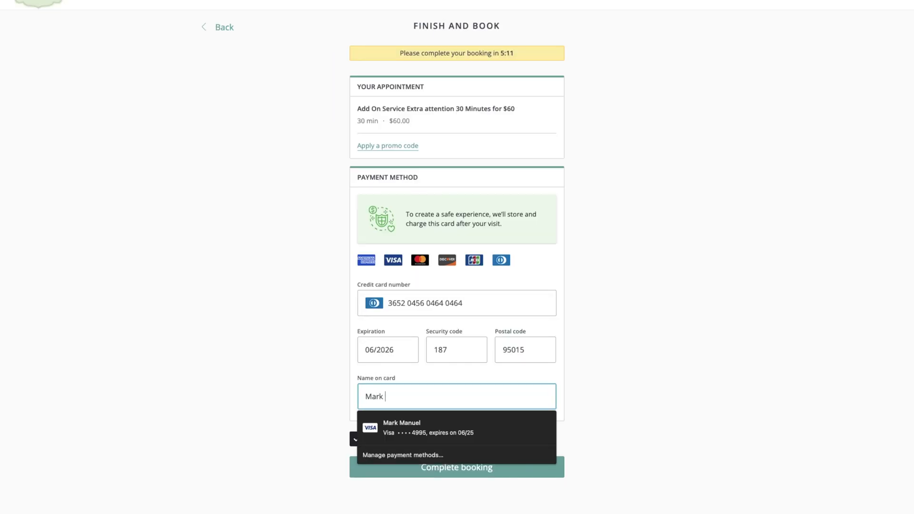
{"action": "left_click", "coordinate": [755, 402]}
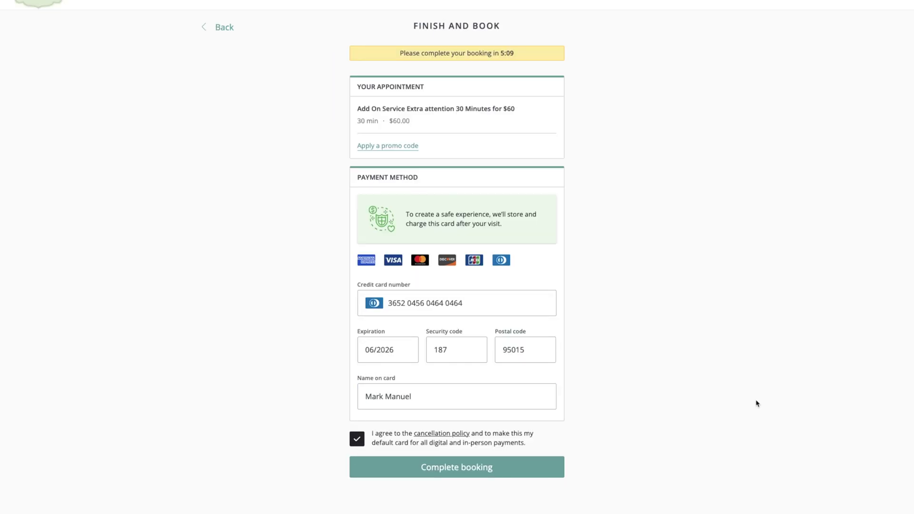
{"action": "left_click", "coordinate": [510, 472]}
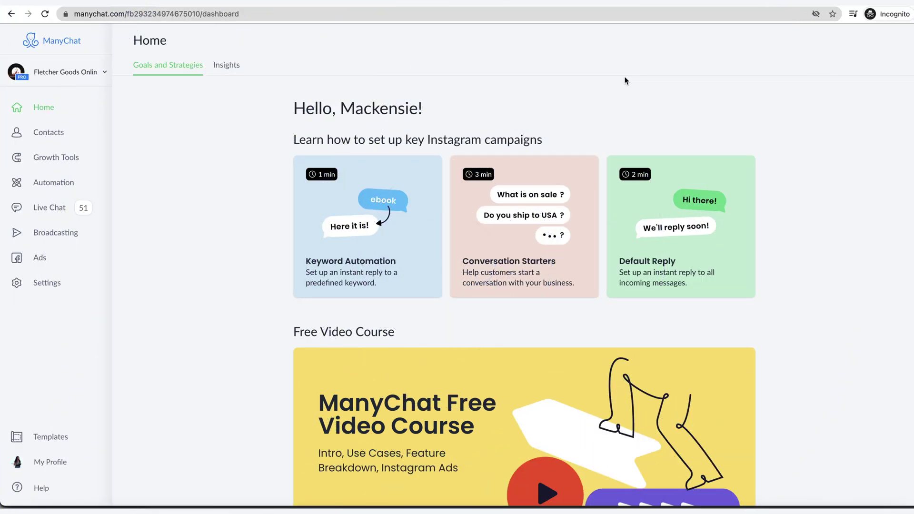
Step: Copy the ManyChat Pixel code from Settings > Pixel to the clipboard
{"action": "left_click", "coordinate": [53, 283]}
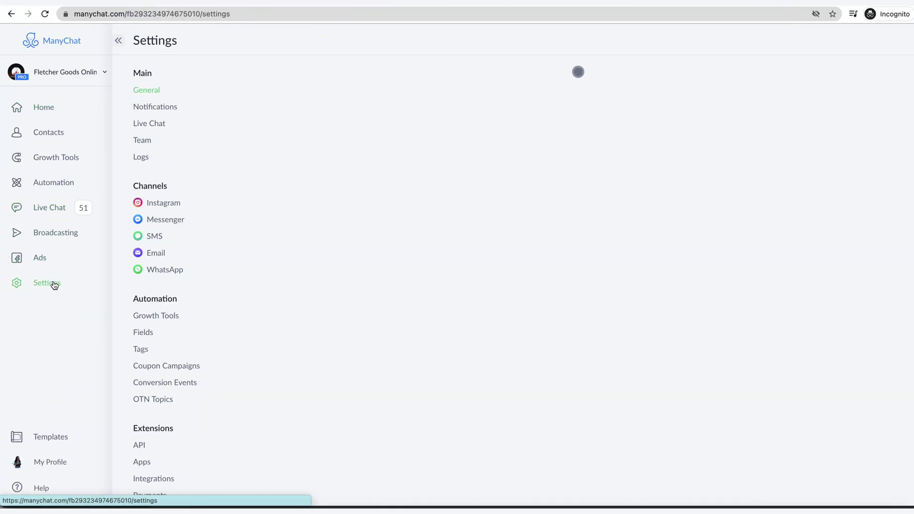
{"action": "scroll", "coordinate": [196, 290], "scroll_direction": "down", "scroll_amount": 2}
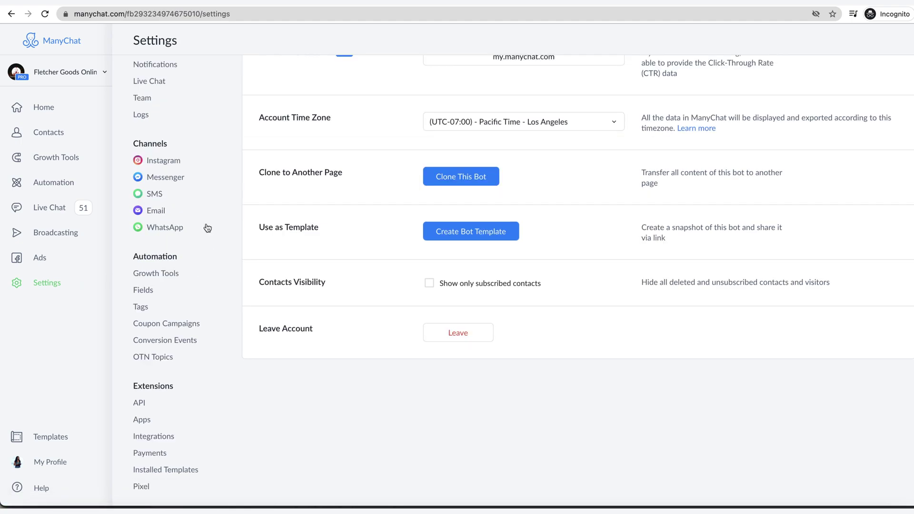
{"action": "left_click", "coordinate": [141, 486]}
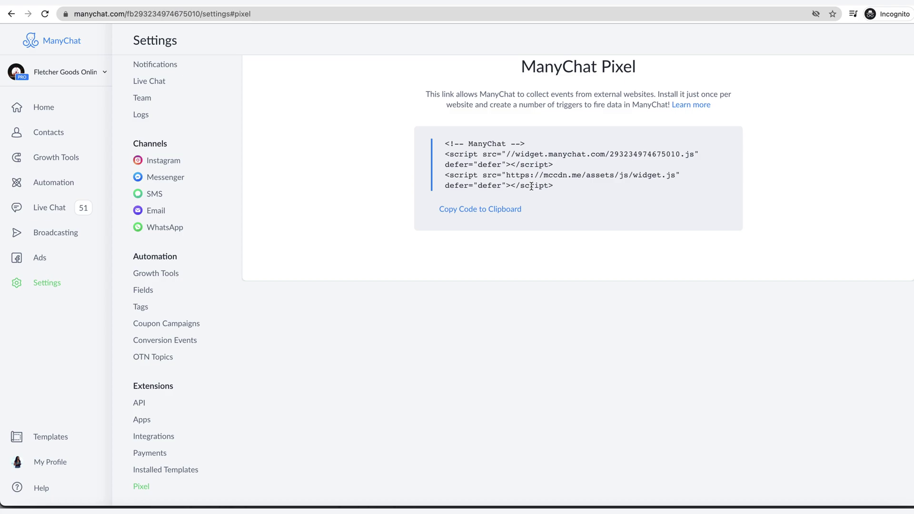
{"action": "left_click", "coordinate": [471, 209]}
Step: Add an 'Opted In' conversion event with revenue left unchecked in Settings > Conversion Events
{"action": "left_click", "coordinate": [175, 341]}
{"action": "left_click", "coordinate": [852, 93]}
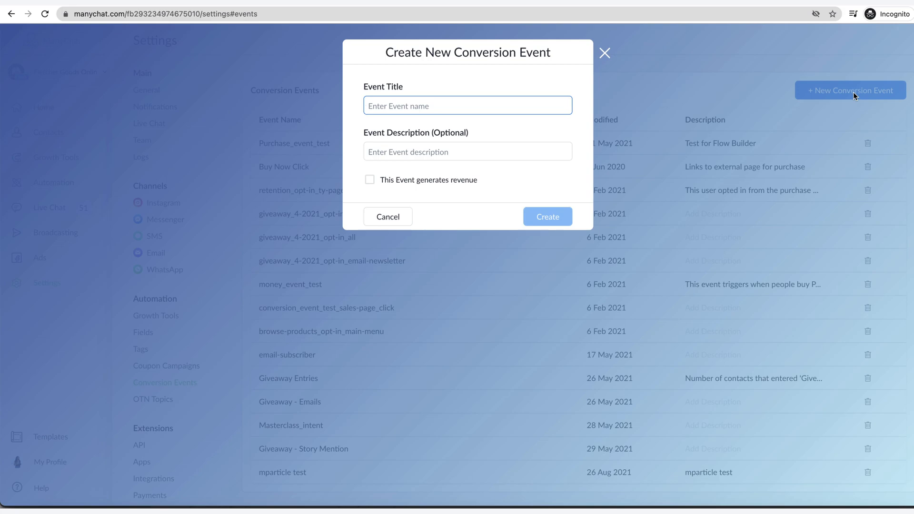
{"action": "type", "text": "Opted"}
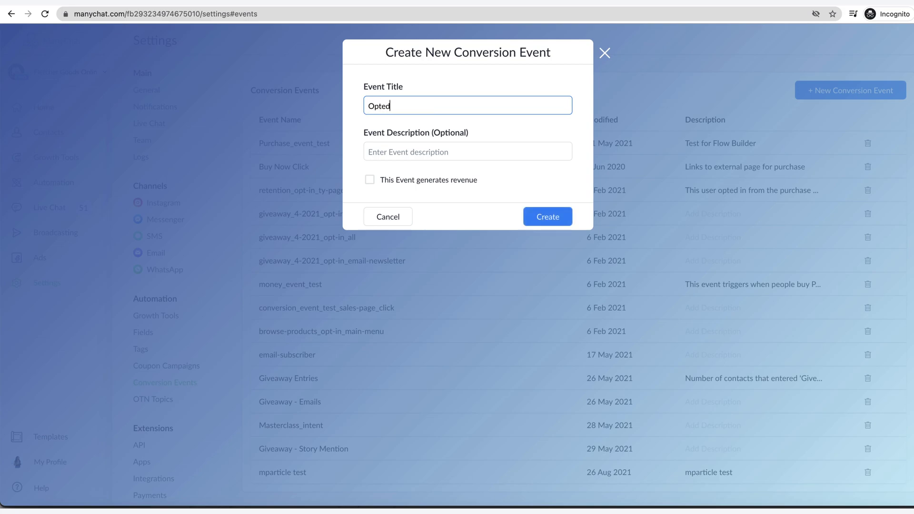
{"action": "type", "text": " In"}
{"action": "left_click", "coordinate": [370, 181]}
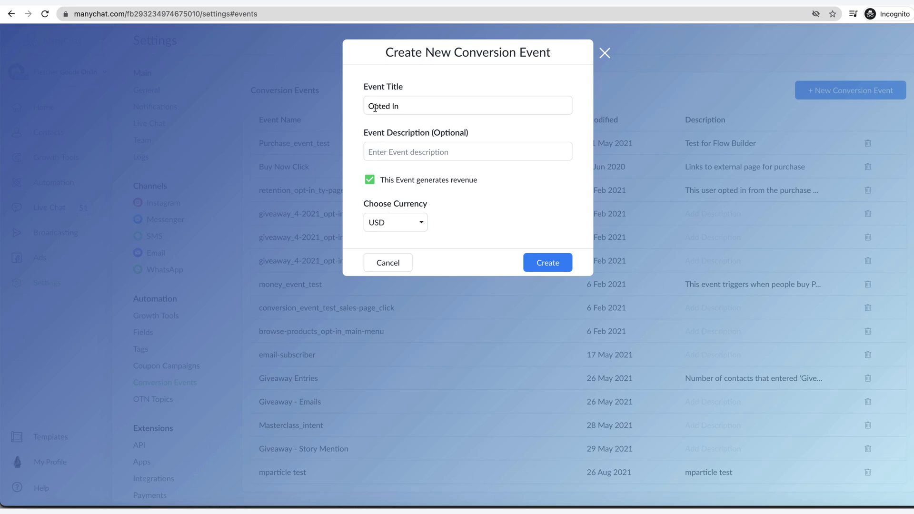
{"action": "left_click", "coordinate": [370, 181]}
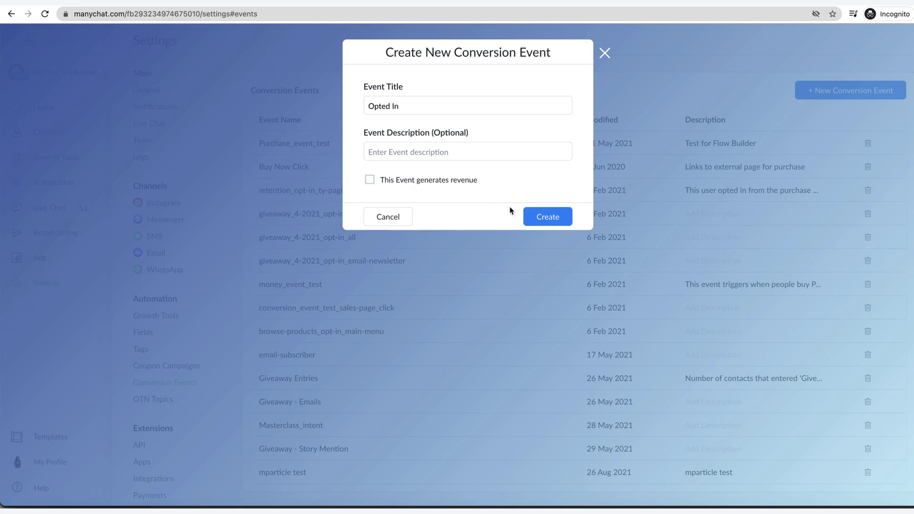
{"action": "left_click", "coordinate": [547, 217]}
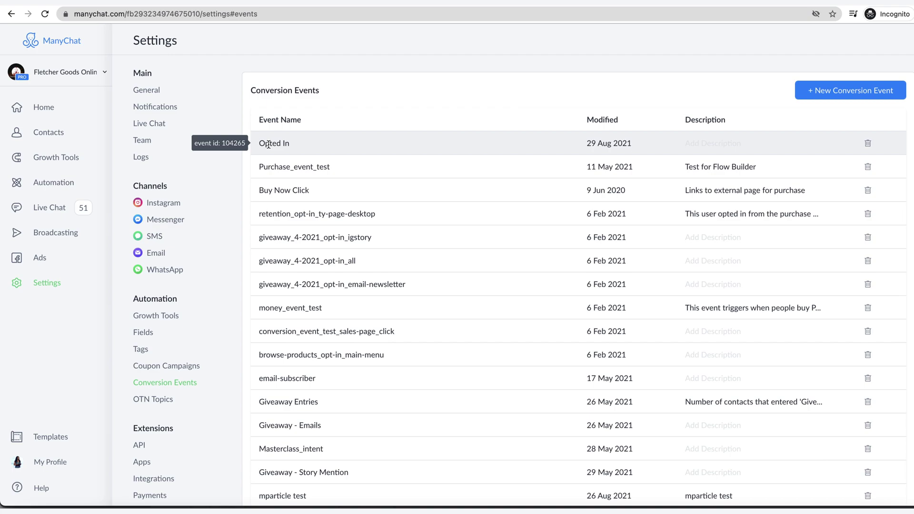
{"action": "scroll", "coordinate": [218, 362], "scroll_direction": "down", "scroll_amount": 2}
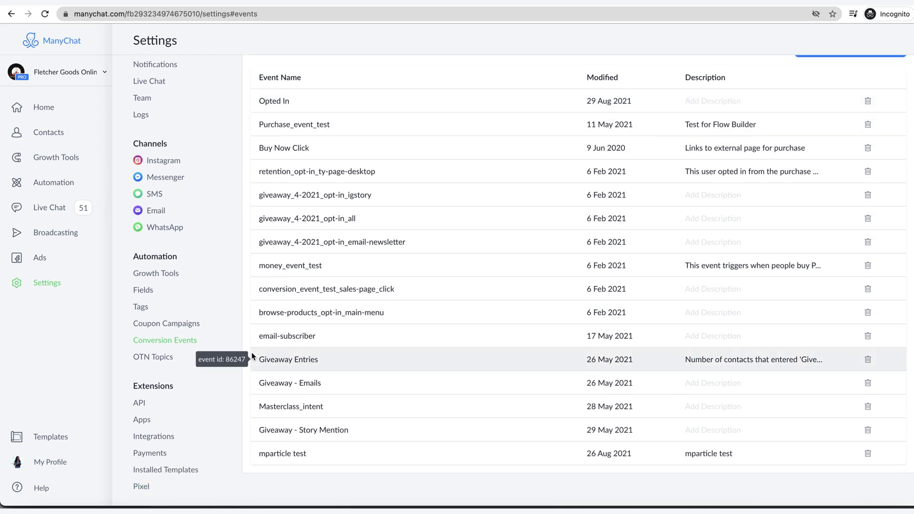
{"action": "scroll", "coordinate": [218, 357], "scroll_direction": "up", "scroll_amount": 2}
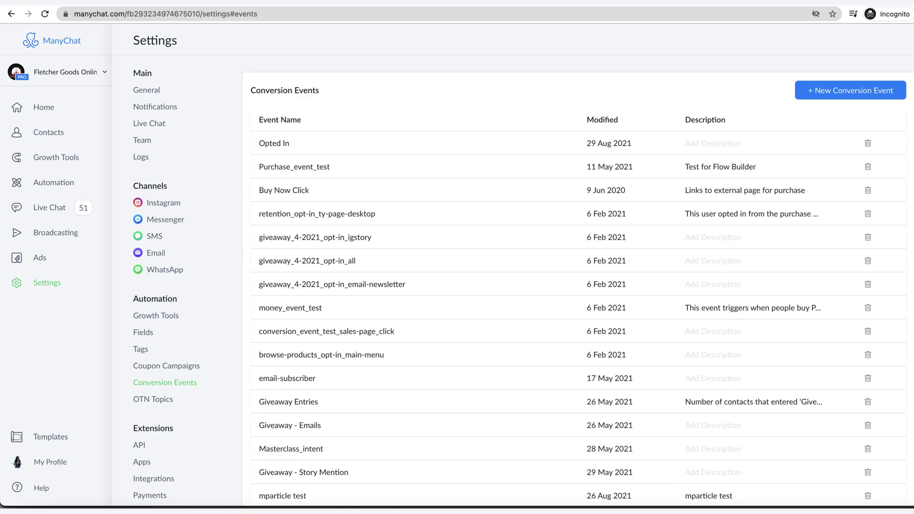
{"action": "left_click", "coordinate": [343, 2]}
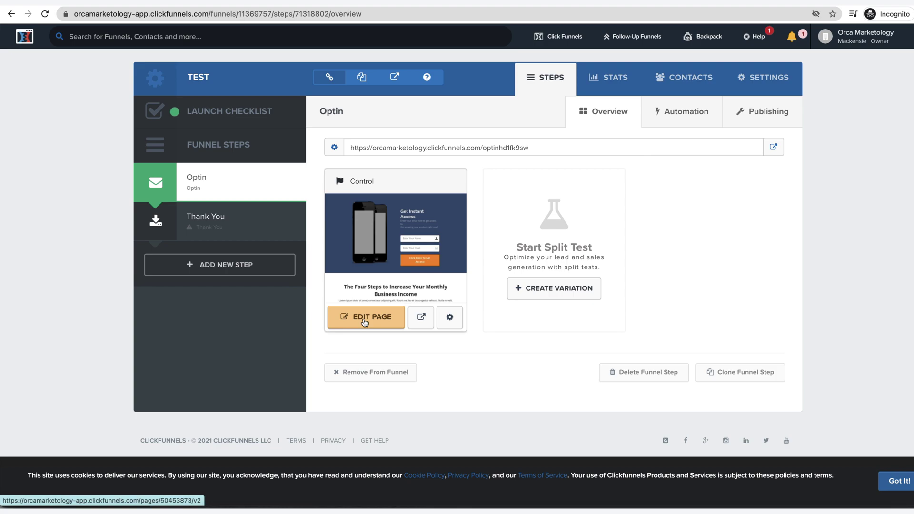
Step: Open the TEST funnel's Optin page in the ClickFunnels page editor
{"action": "left_click", "coordinate": [365, 324]}
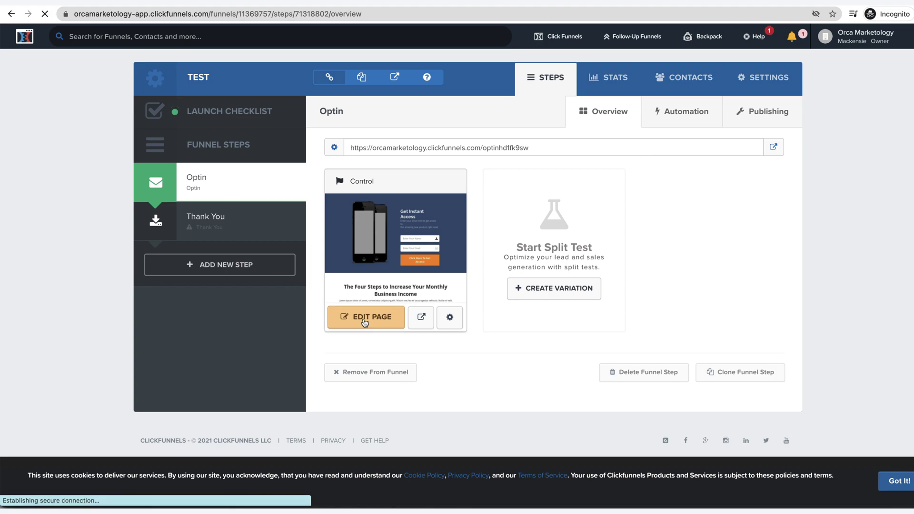
{"action": "mouse_move", "coordinate": [164, 42]}
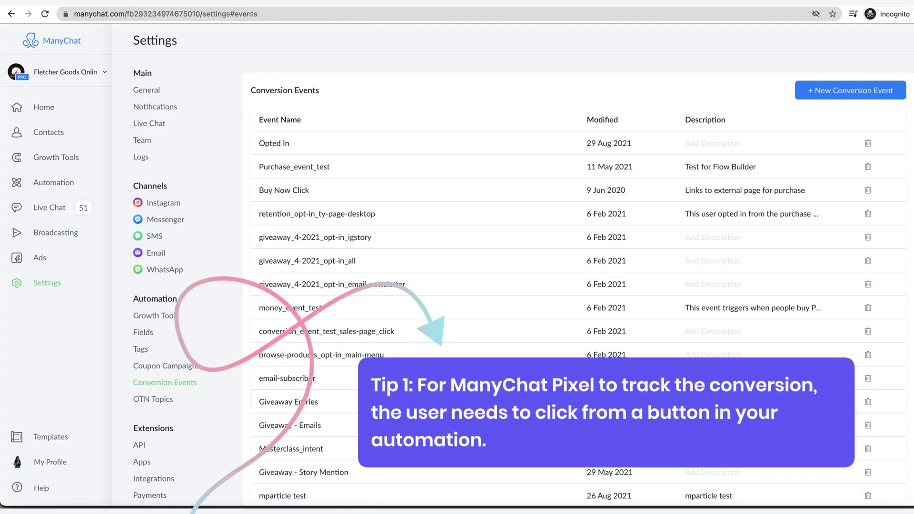
Step: Add a 'Website' button to Send Message #4 that opens website.com
{"action": "left_click", "coordinate": [54, 183]}
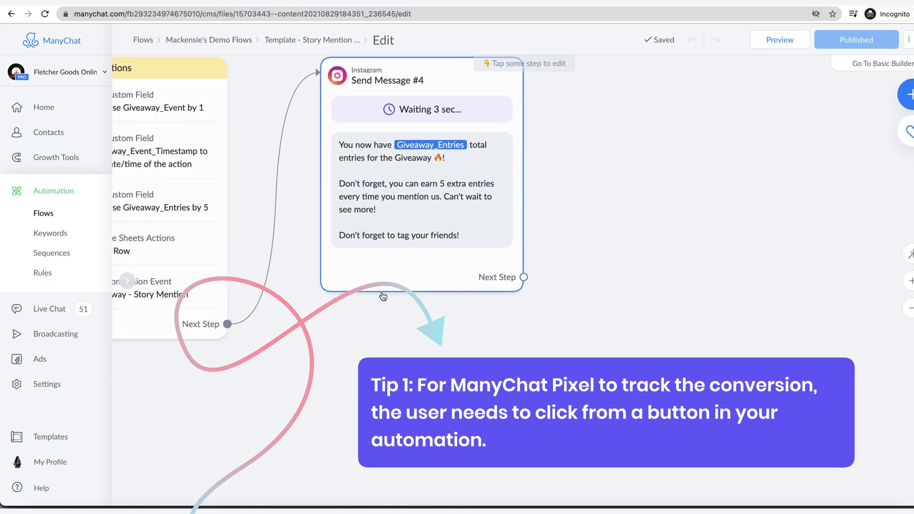
{"action": "left_click", "coordinate": [382, 294]}
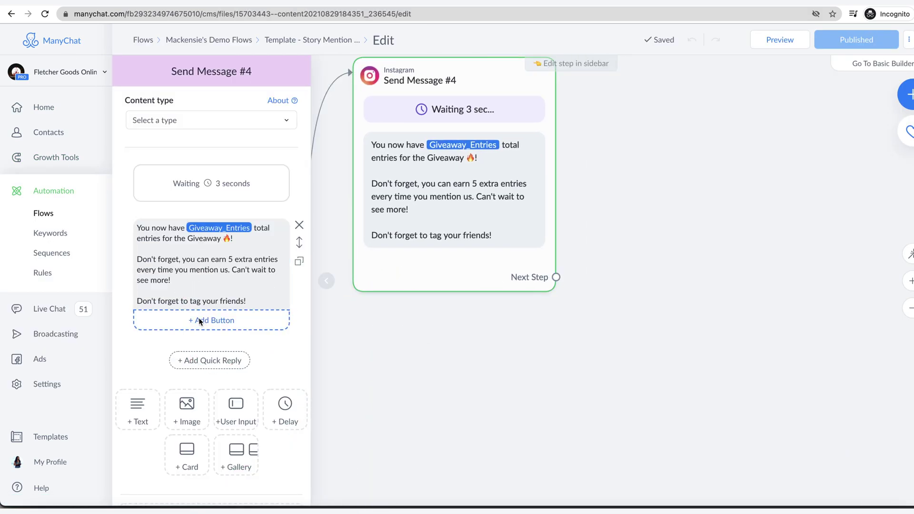
{"action": "left_click", "coordinate": [199, 319]}
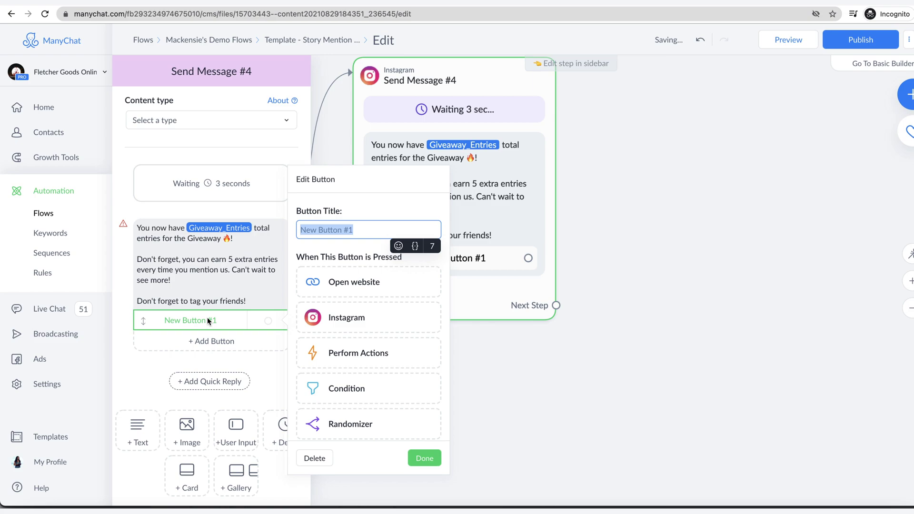
{"action": "type", "text": "We"}
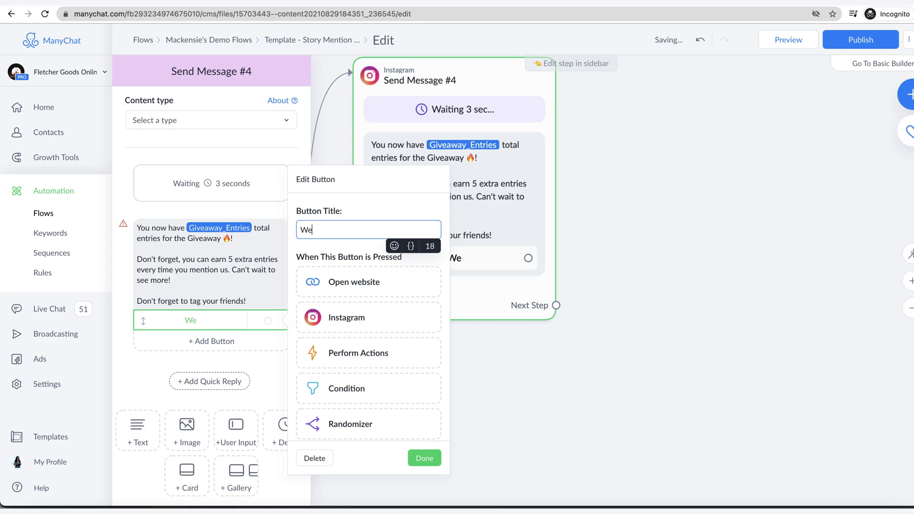
{"action": "type", "text": "bsite"}
{"action": "left_click", "coordinate": [396, 282]}
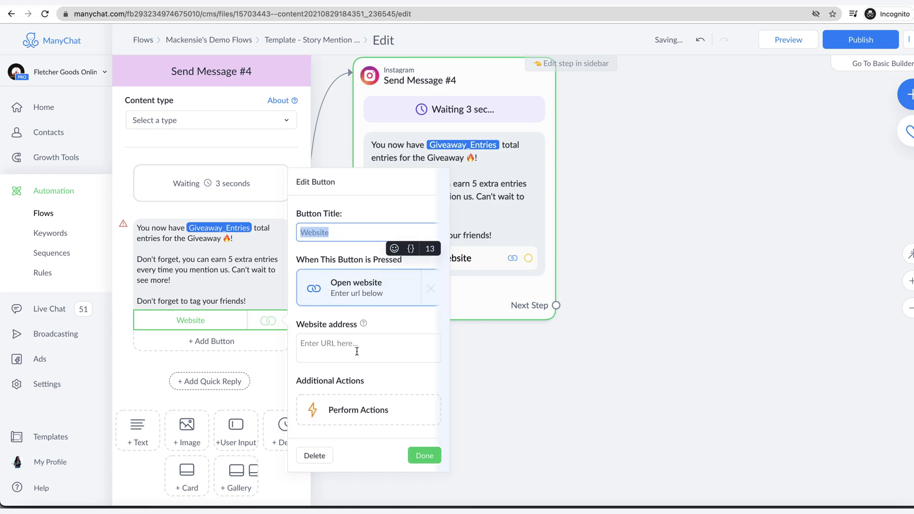
{"action": "left_click", "coordinate": [551, 455]}
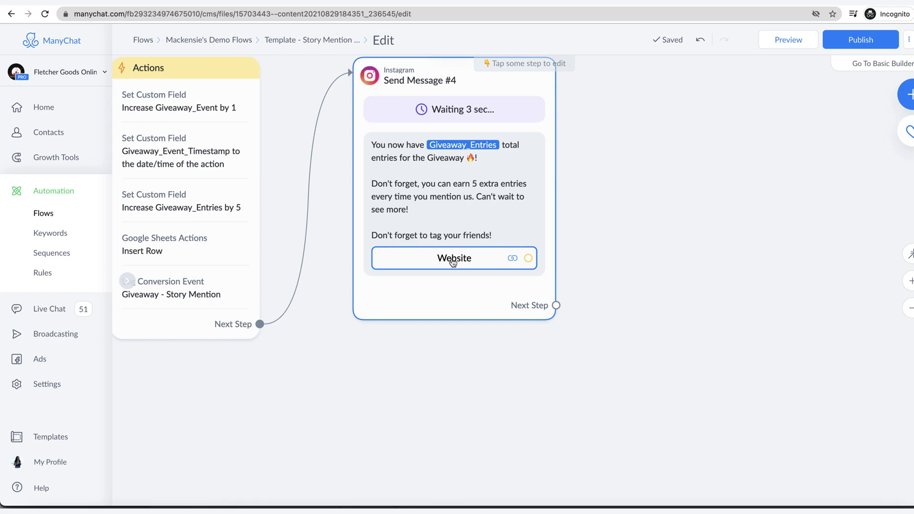
{"action": "left_click", "coordinate": [450, 261]}
{"action": "left_click", "coordinate": [341, 349]}
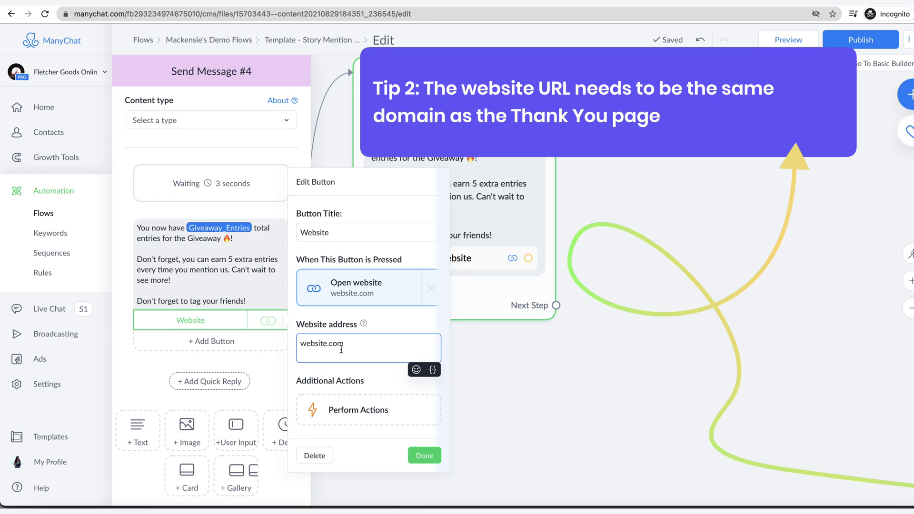
{"action": "left_click", "coordinate": [434, 134]}
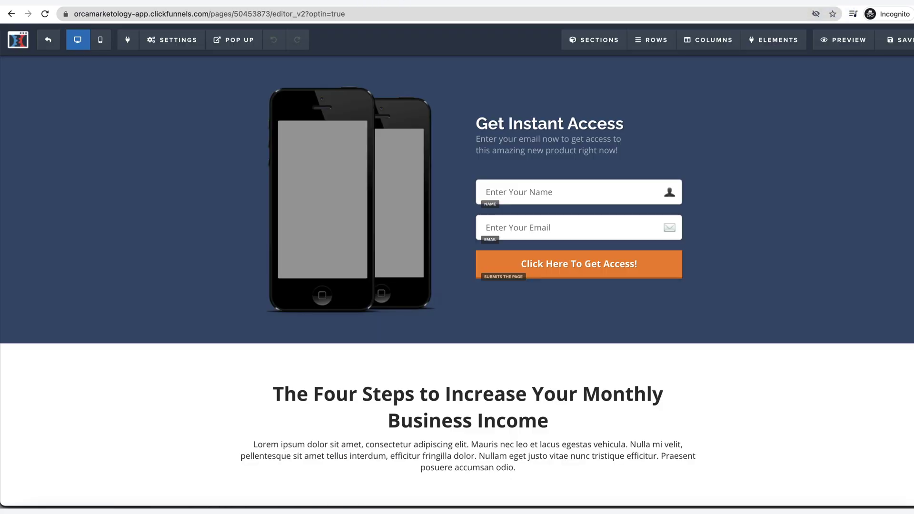
Step: Paste the ManyChat pixel into the Optin page's Header Code and save the page
{"action": "left_click", "coordinate": [163, 46]}
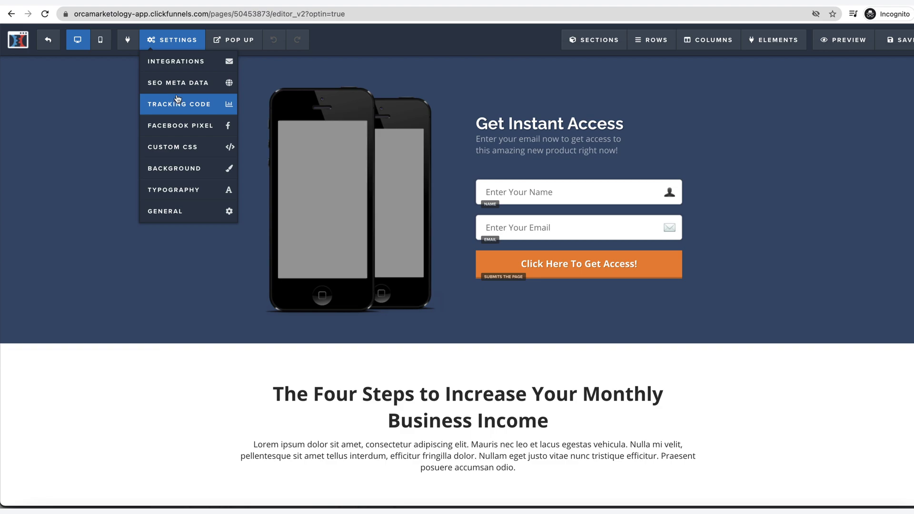
{"action": "left_click", "coordinate": [177, 99]}
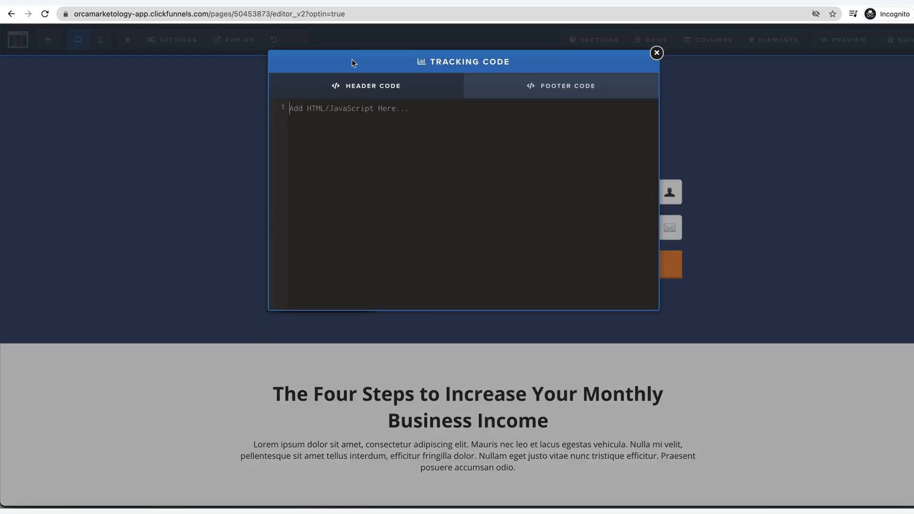
{"action": "type", "text": "<!-- ManyChat --> <script src=\"//widget.manychat.com/293234974675010.js\" defer=\"defer\"></script> <script src=\"https://mccdn.me/assets/js/widget.js\" defer=\"defer\"></script>"}
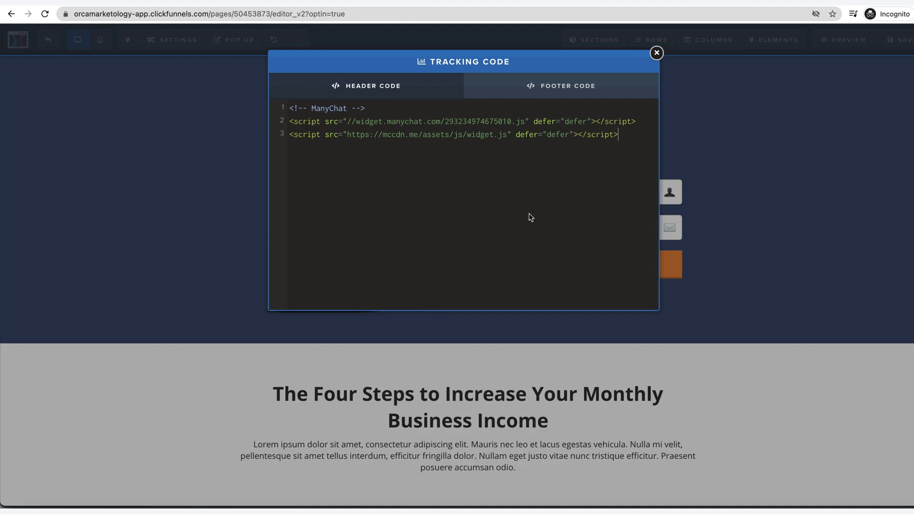
{"action": "left_click", "coordinate": [236, 286]}
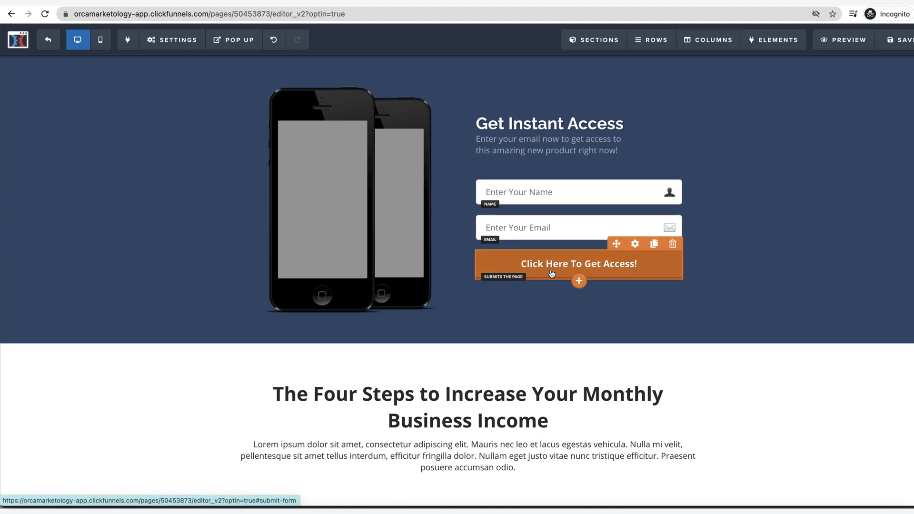
{"action": "left_click", "coordinate": [895, 41]}
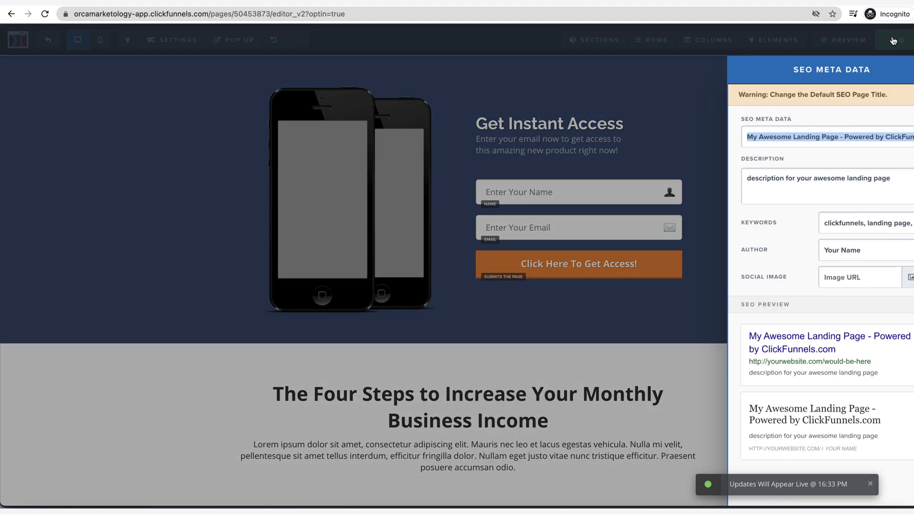
{"action": "left_click", "coordinate": [204, 64]}
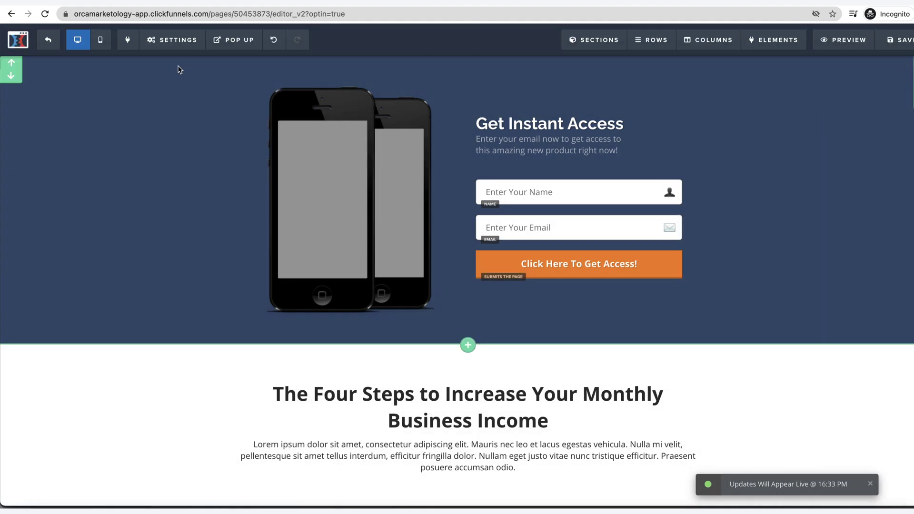
{"action": "left_click", "coordinate": [49, 39]}
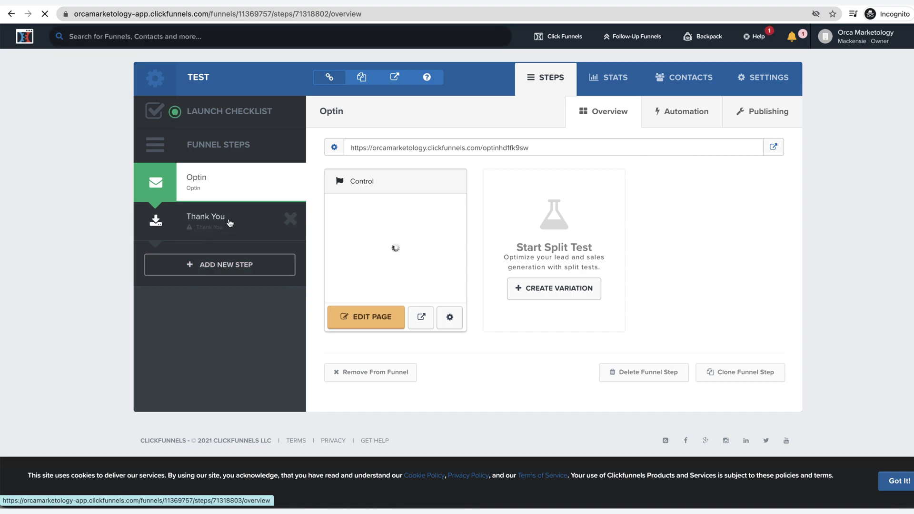
Step: Paste the ManyChat pixel into the Thank You page's Header Code tracking script
{"action": "left_click", "coordinate": [230, 223]}
{"action": "left_click", "coordinate": [366, 319]}
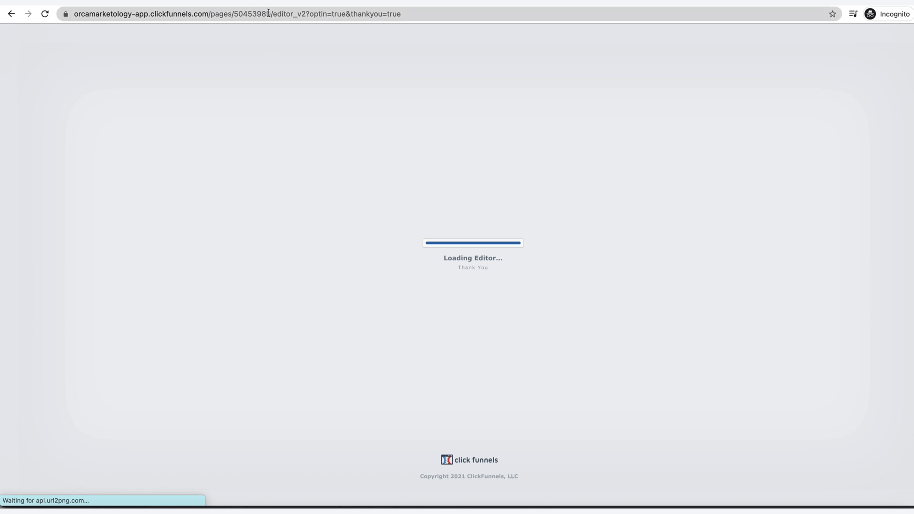
{"action": "mouse_move", "coordinate": [172, 40]}
{"action": "left_click", "coordinate": [181, 105]}
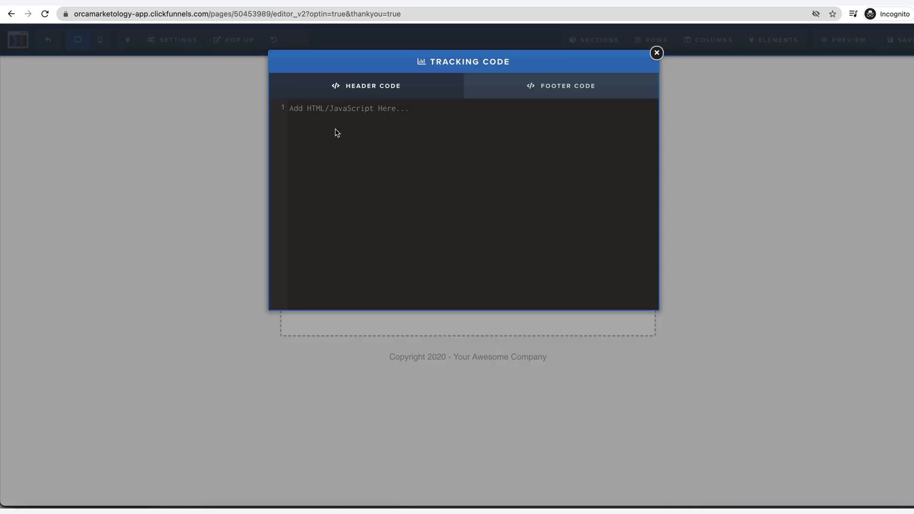
{"action": "type", "text": "<!-- ManyChat --> <script src=\"//widget.manychat.com/293234974675010.js\" defer=\"defer\"></script> <script src=\"https://mccdn.me/assets/js/widget.js\" defer=\"defer\"></script>"}
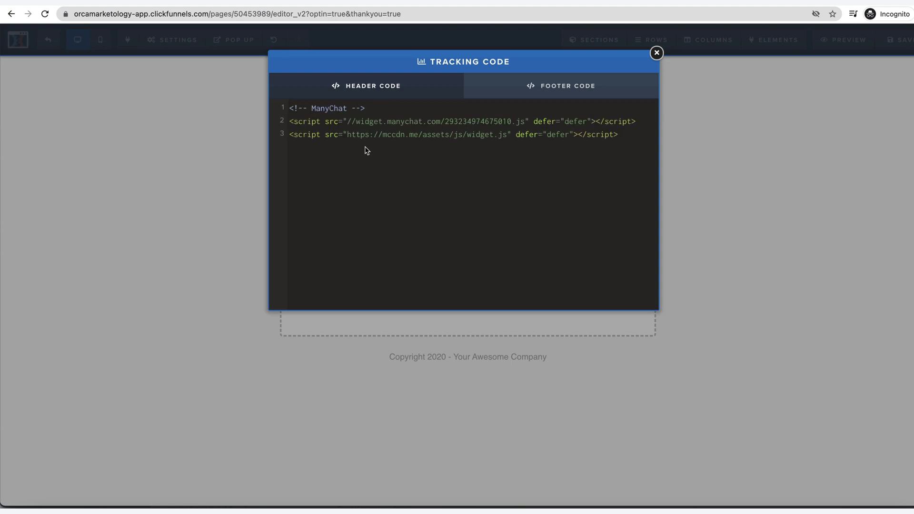
{"action": "key", "text": "Return"}
{"action": "key", "text": "Return"}
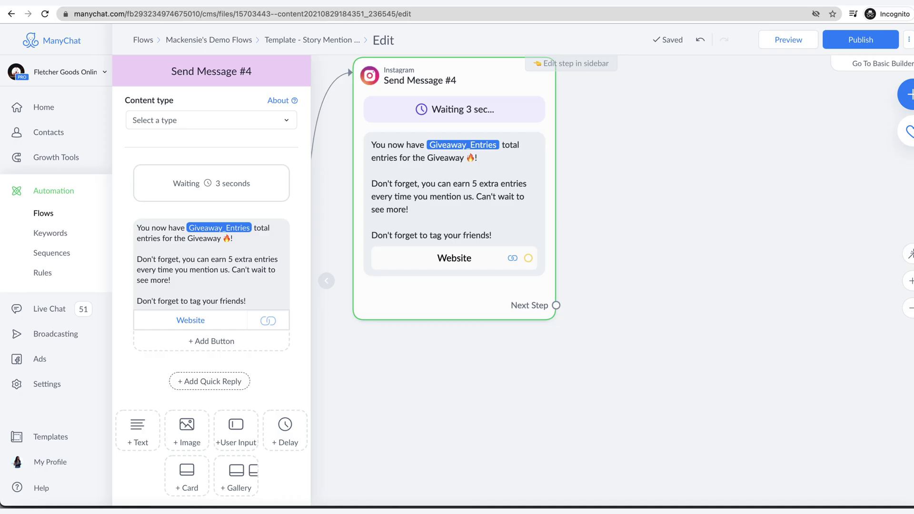
Step: Bring up ManyChat's Conversion Events list under Settings
{"action": "left_click", "coordinate": [47, 384]}
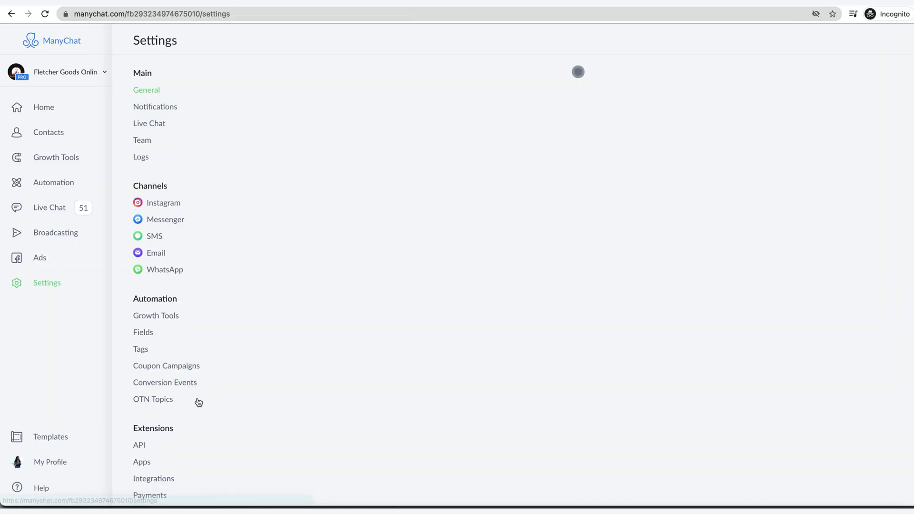
{"action": "left_click", "coordinate": [164, 385]}
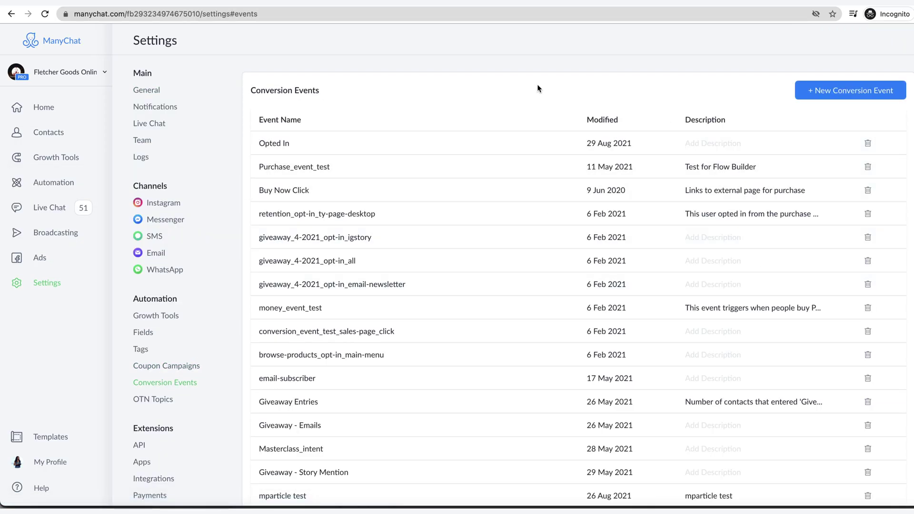
{"action": "scroll", "coordinate": [428, 342], "scroll_direction": "down", "scroll_amount": 1}
{"action": "scroll", "coordinate": [425, 362], "scroll_direction": "up", "scroll_amount": 1}
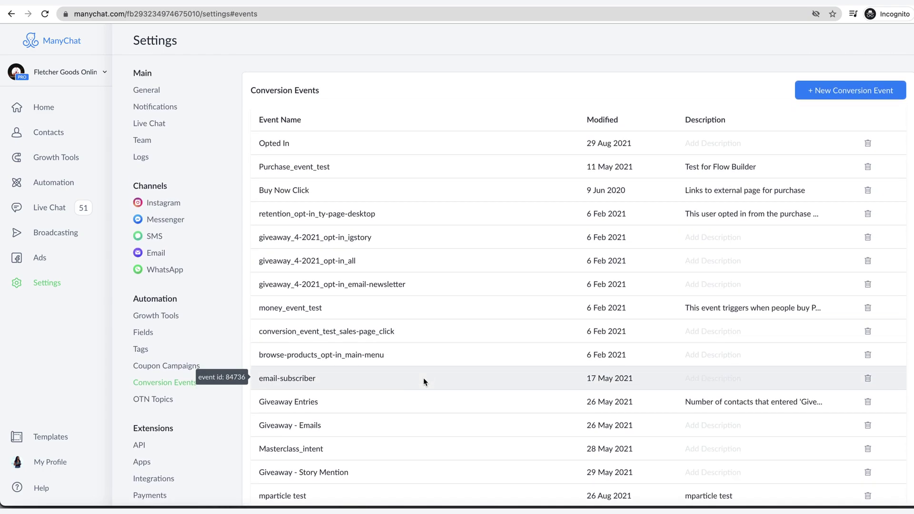
{"action": "scroll", "coordinate": [424, 377], "scroll_direction": "down", "scroll_amount": 1}
{"action": "scroll", "coordinate": [423, 378], "scroll_direction": "up", "scroll_amount": 1}
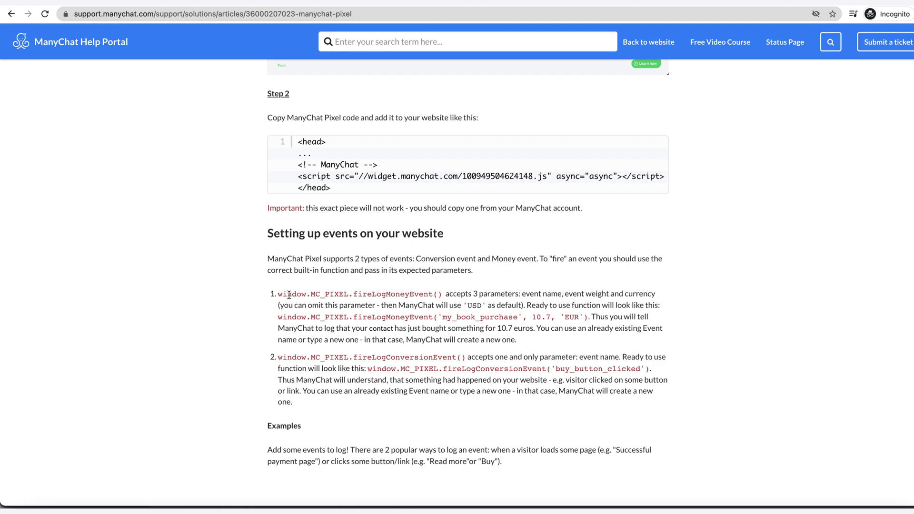
{"action": "left_click_drag", "start_coordinate": [344, 294], "coordinate": [448, 297]}
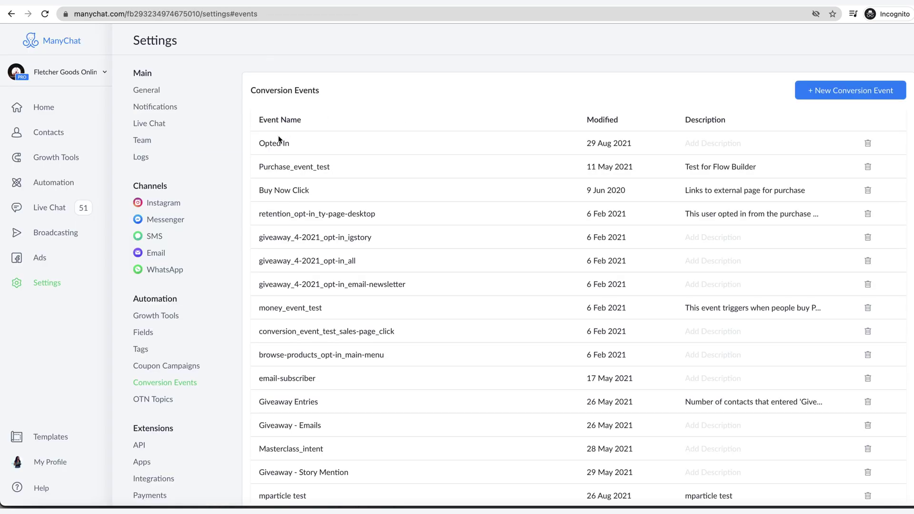
Step: Copy the Conversion Event script snippet from Notes for the Opted In event
{"action": "left_click_drag", "start_coordinate": [295, 144], "coordinate": [258, 143]}
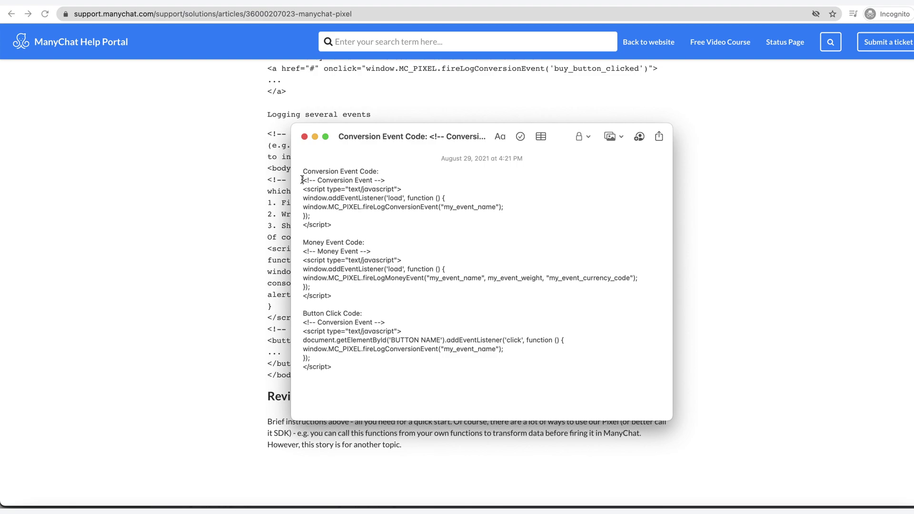
{"action": "left_click_drag", "start_coordinate": [302, 179], "coordinate": [337, 224]}
{"action": "key", "text": "super+c"}
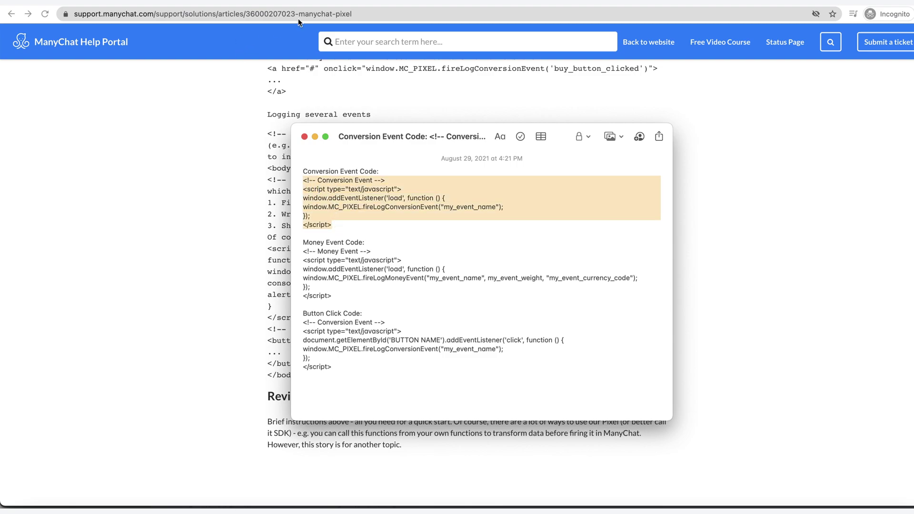
{"action": "key", "text": "super+Tab"}
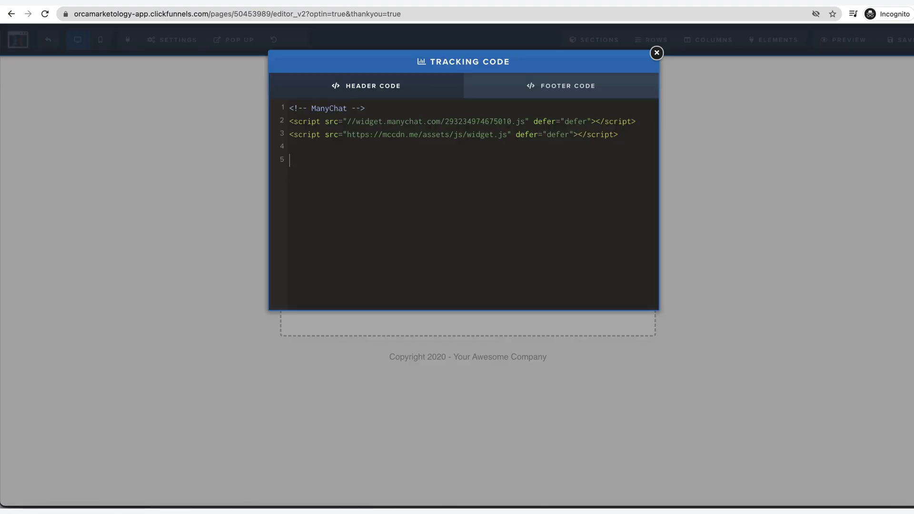
Step: Paste the conversion event script into the Thank You header, replacing my_event_name with 'Opted In'
{"action": "key", "text": "super+v"}
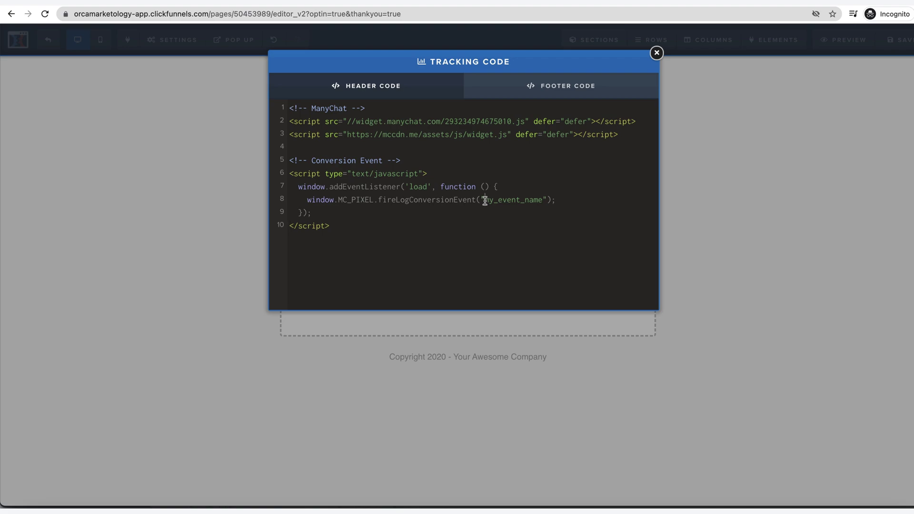
{"action": "left_click_drag", "start_coordinate": [485, 200], "coordinate": [541, 198]}
{"action": "type", "text": "Opted In"}
{"action": "key", "text": "Delete"}
{"action": "key", "text": "super+Tab"}
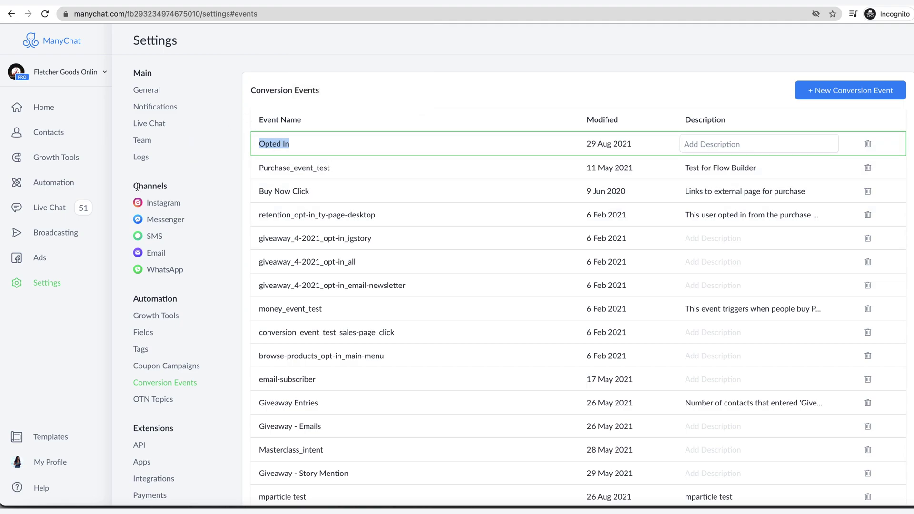
Step: Select Opted In in the Conversion Events chart of Home Insights
{"action": "left_click", "coordinate": [44, 108]}
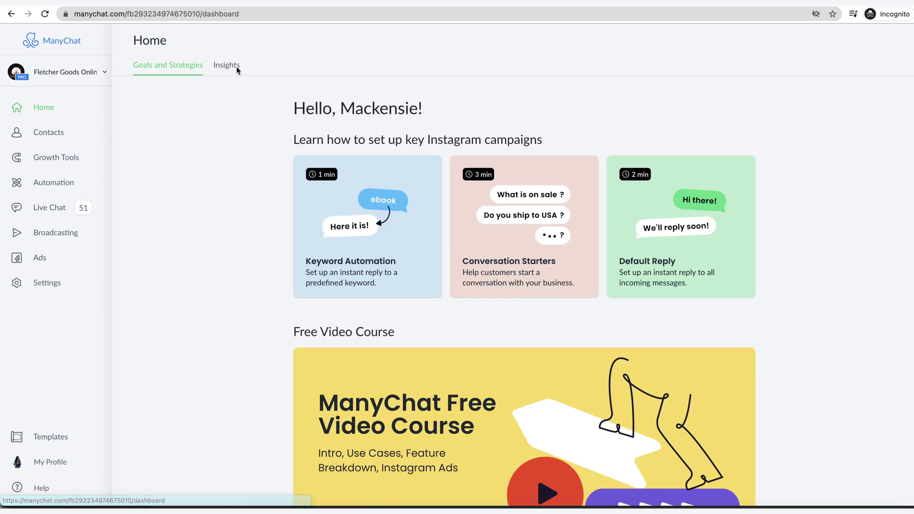
{"action": "left_click", "coordinate": [228, 64]}
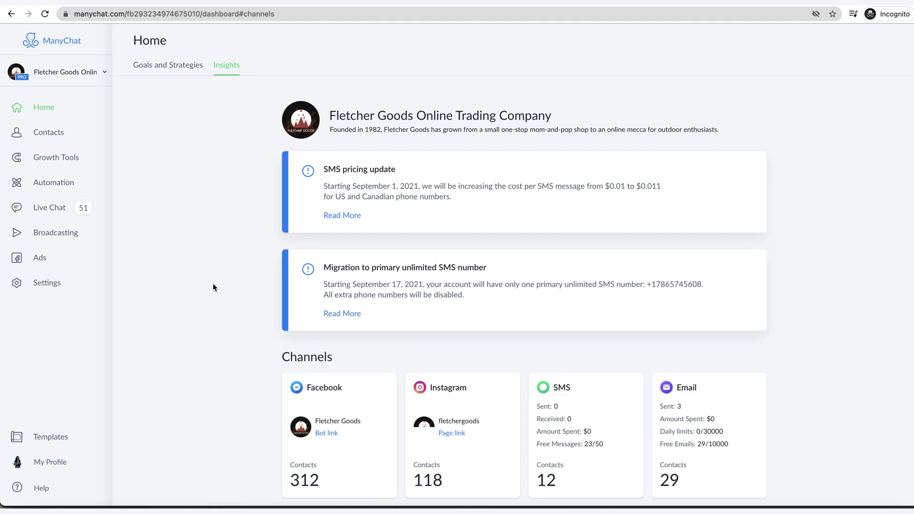
{"action": "scroll", "coordinate": [212, 283], "scroll_direction": "down", "scroll_amount": 5}
{"action": "scroll", "coordinate": [213, 284], "scroll_direction": "down", "scroll_amount": 20}
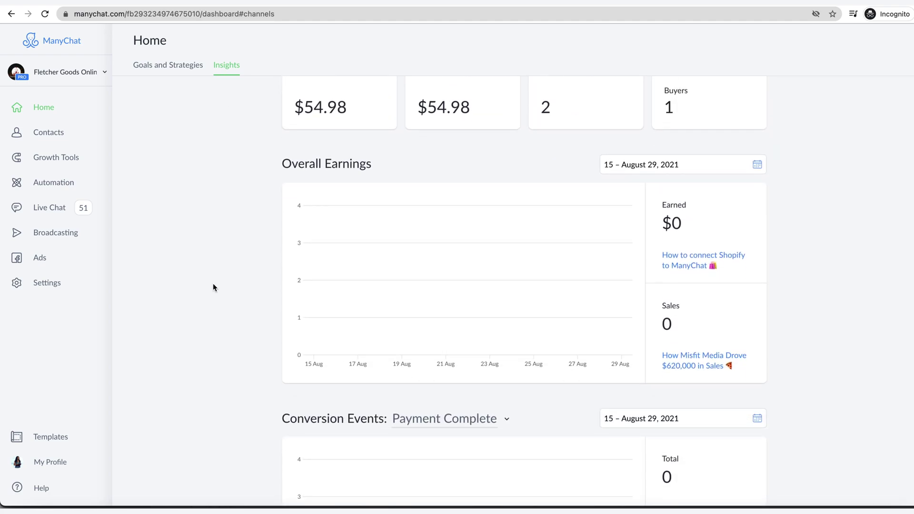
{"action": "left_click", "coordinate": [435, 243]}
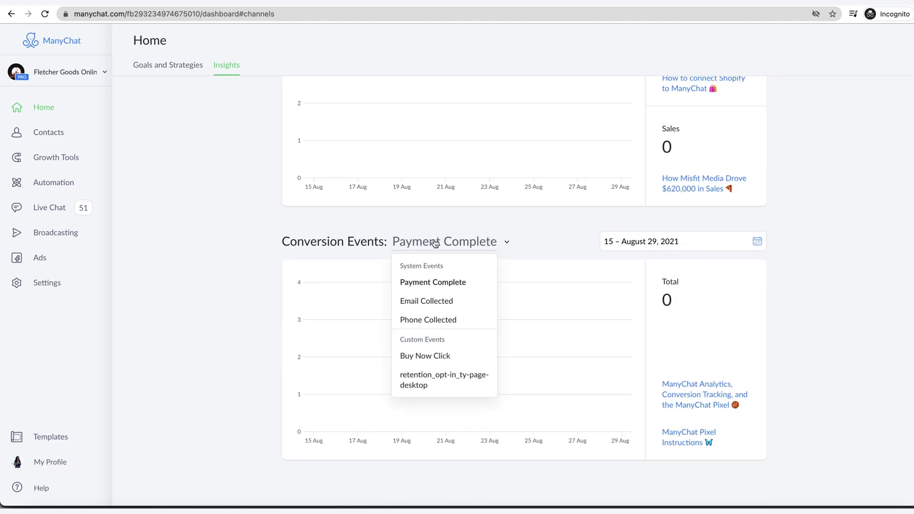
{"action": "scroll", "coordinate": [425, 326], "scroll_direction": "down", "scroll_amount": 6}
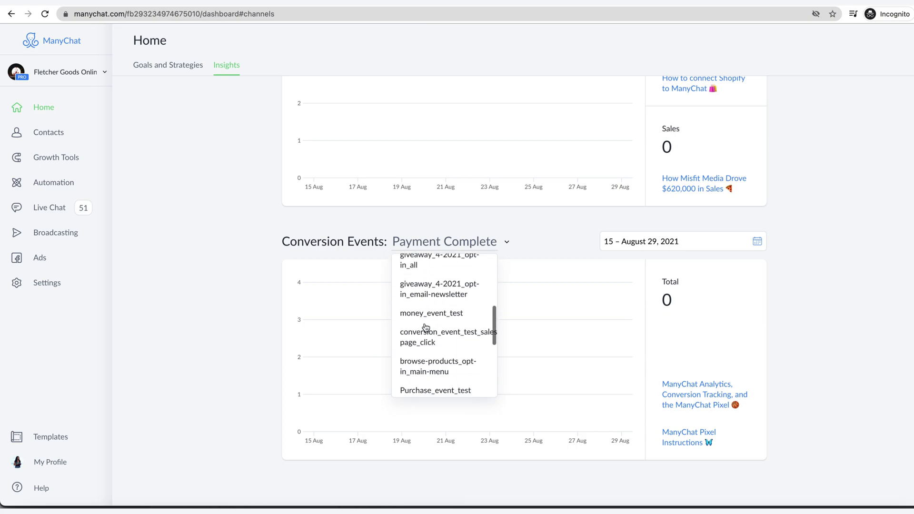
{"action": "scroll", "coordinate": [425, 327], "scroll_direction": "down", "scroll_amount": 3}
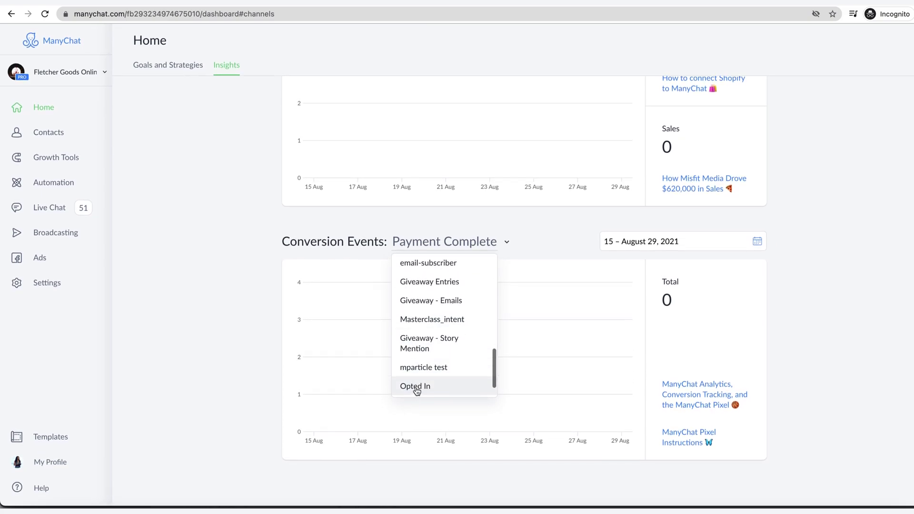
{"action": "left_click", "coordinate": [416, 386]}
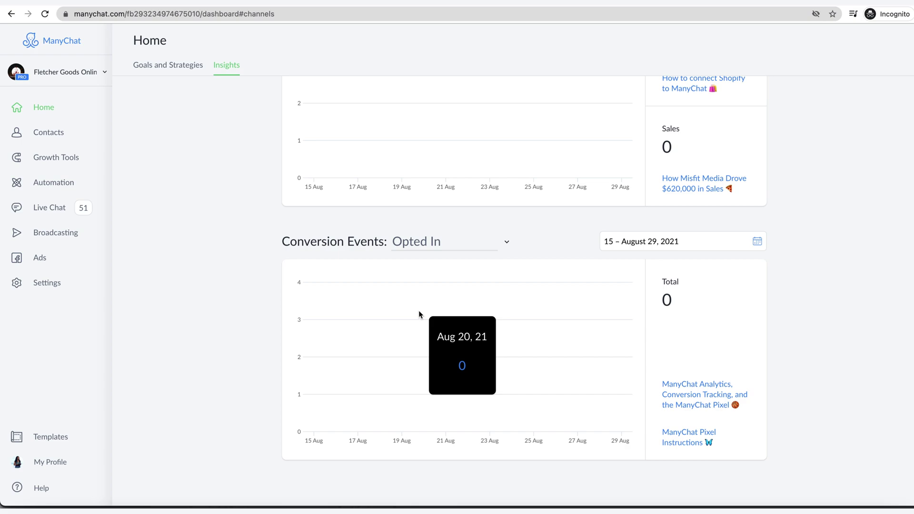
Step: Give New Rule #11 a Log Conversion Event trigger for Opted In
{"action": "left_click", "coordinate": [49, 189]}
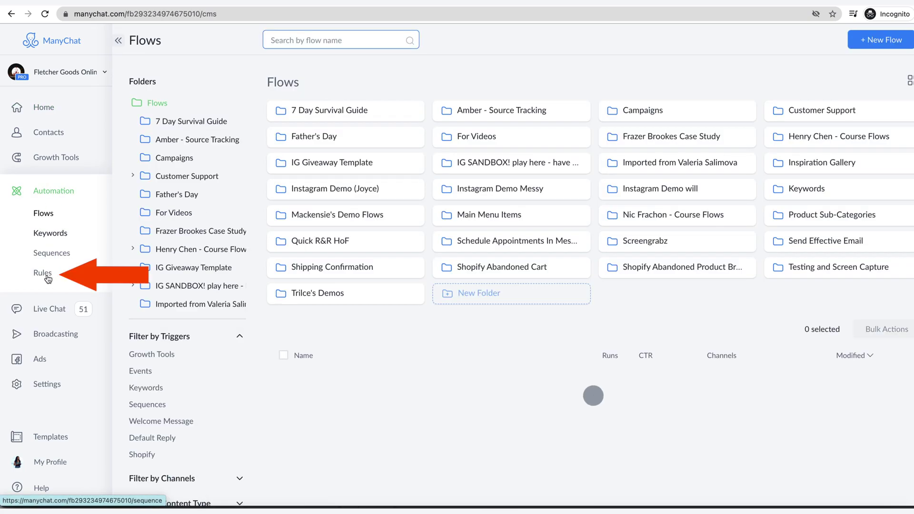
{"action": "left_click", "coordinate": [47, 275]}
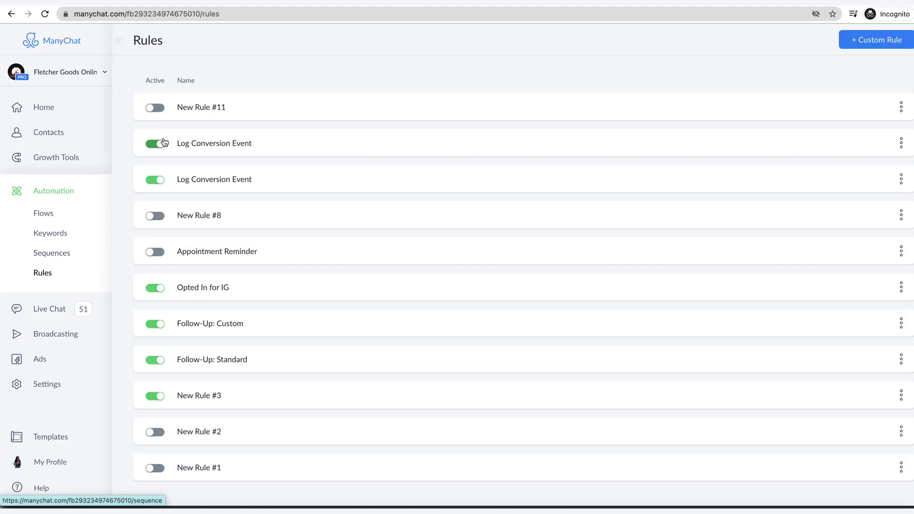
{"action": "left_click", "coordinate": [194, 107]}
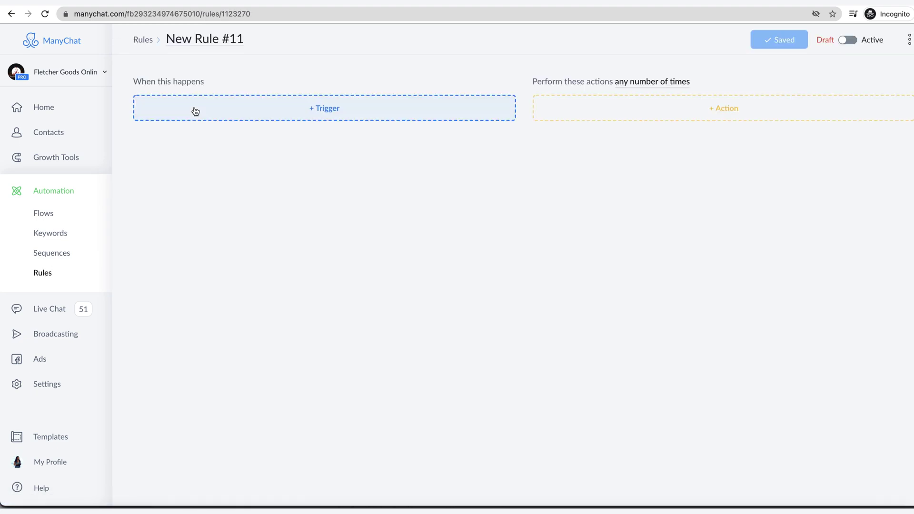
{"action": "left_click", "coordinate": [195, 111]}
{"action": "left_click", "coordinate": [190, 152]}
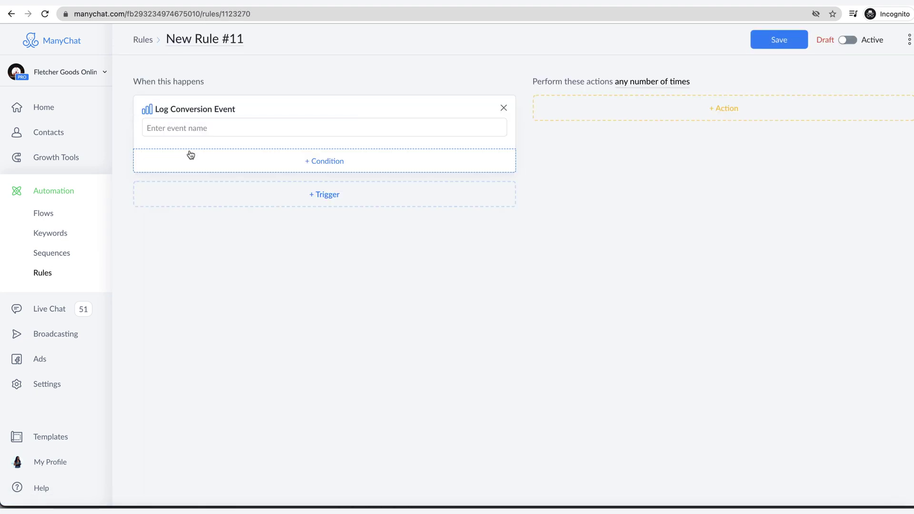
{"action": "left_click", "coordinate": [186, 125]}
{"action": "left_click", "coordinate": [177, 167]}
Step: Add a Start a Flow action to the rule and begin a second action
{"action": "left_click", "coordinate": [663, 109]}
{"action": "scroll", "coordinate": [606, 216], "scroll_direction": "down", "scroll_amount": 1}
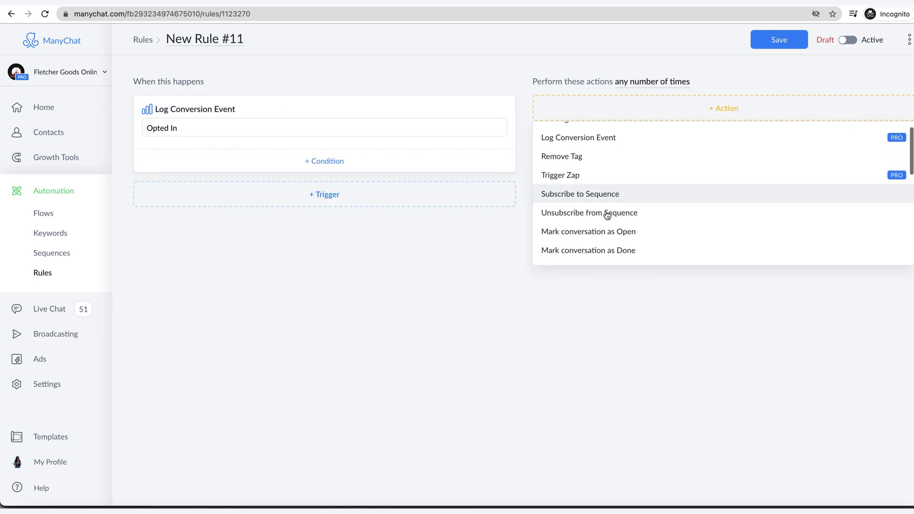
{"action": "scroll", "coordinate": [607, 216], "scroll_direction": "down", "scroll_amount": 2}
{"action": "left_click", "coordinate": [587, 203]}
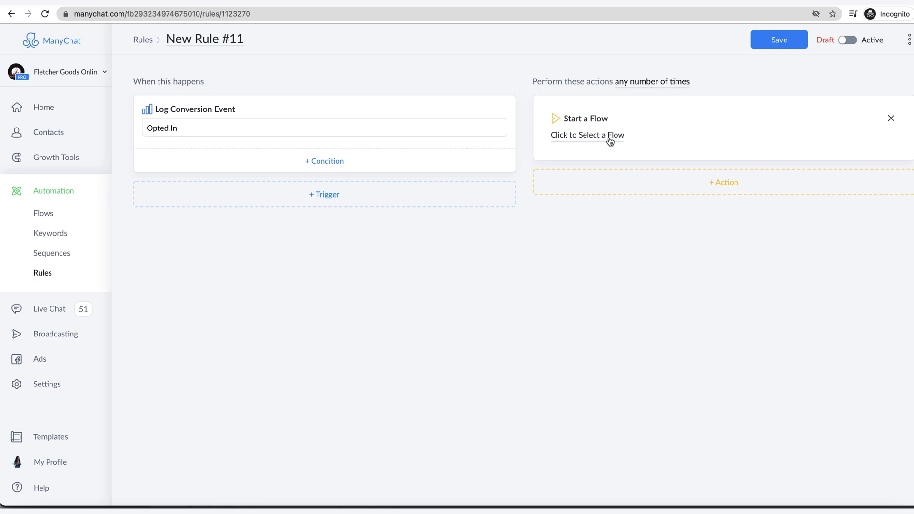
{"action": "left_click", "coordinate": [628, 181]}
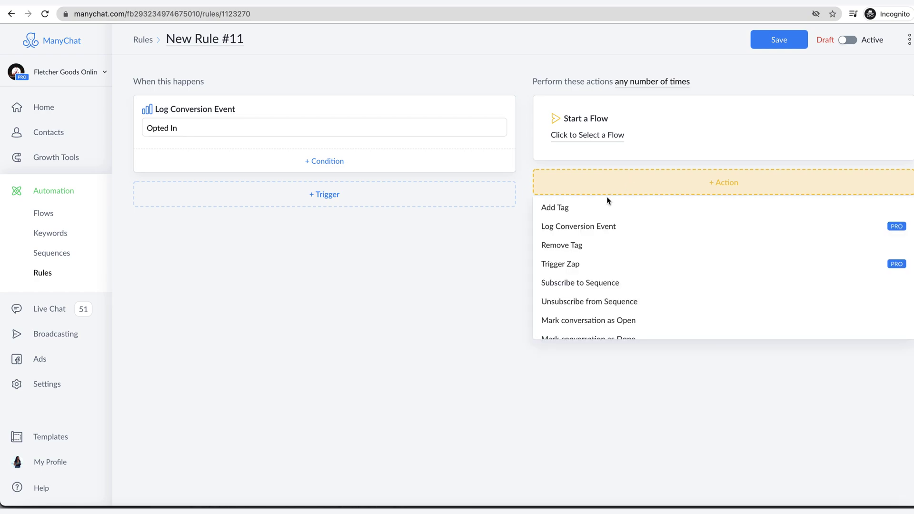
Step: Add an Add Tag action creating the new 'Opted In Website' tag, then switch the rule Active
{"action": "left_click", "coordinate": [570, 209]}
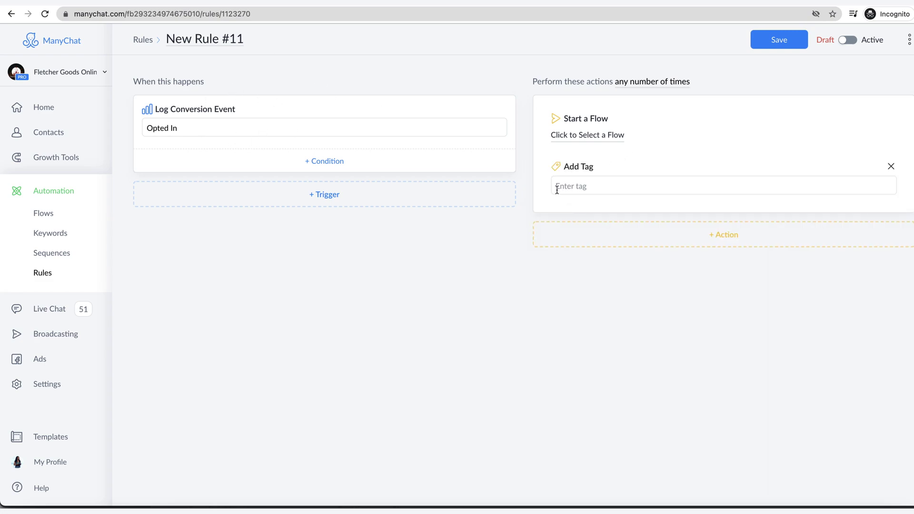
{"action": "left_click", "coordinate": [571, 186]}
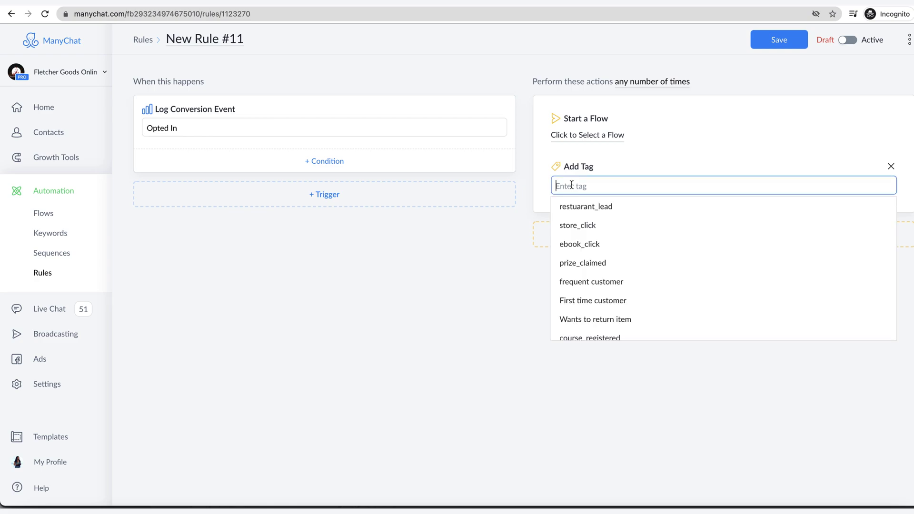
{"action": "type", "text": "Opted"}
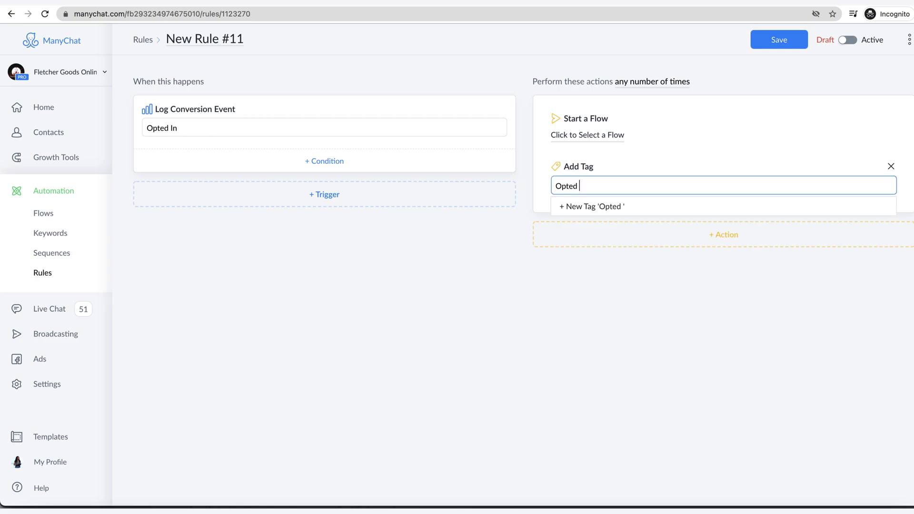
{"action": "type", "text": " In Website"}
{"action": "key", "text": "Return"}
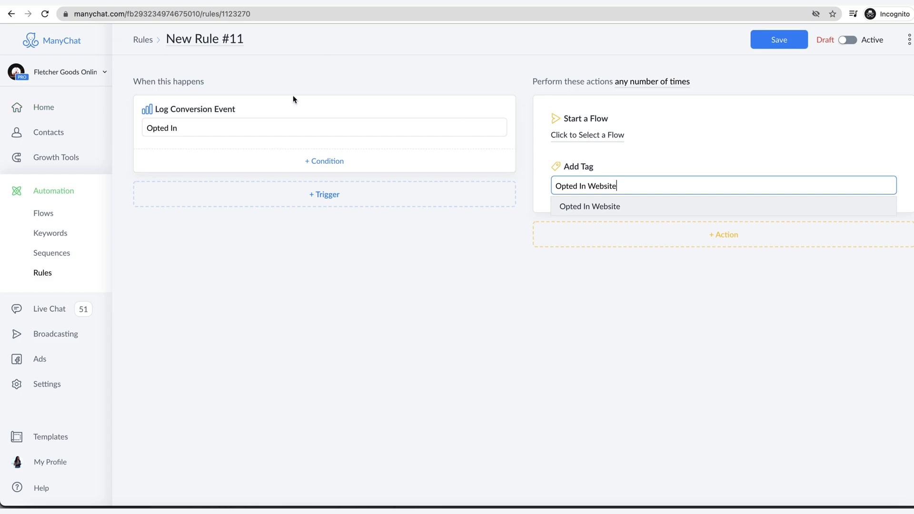
{"action": "left_click", "coordinate": [781, 35]}
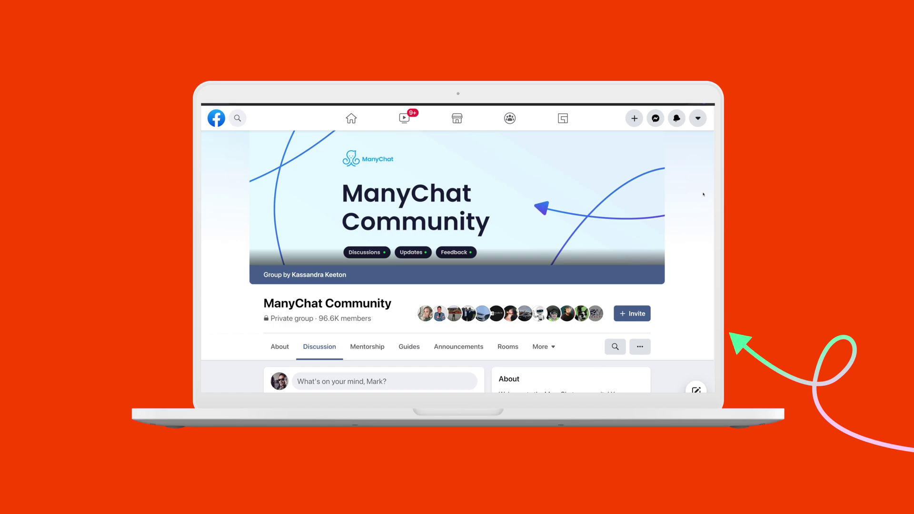
{"action": "scroll", "coordinate": [703, 194], "scroll_direction": "down", "scroll_amount": 1}
{"action": "scroll", "coordinate": [703, 195], "scroll_direction": "up", "scroll_amount": 1}
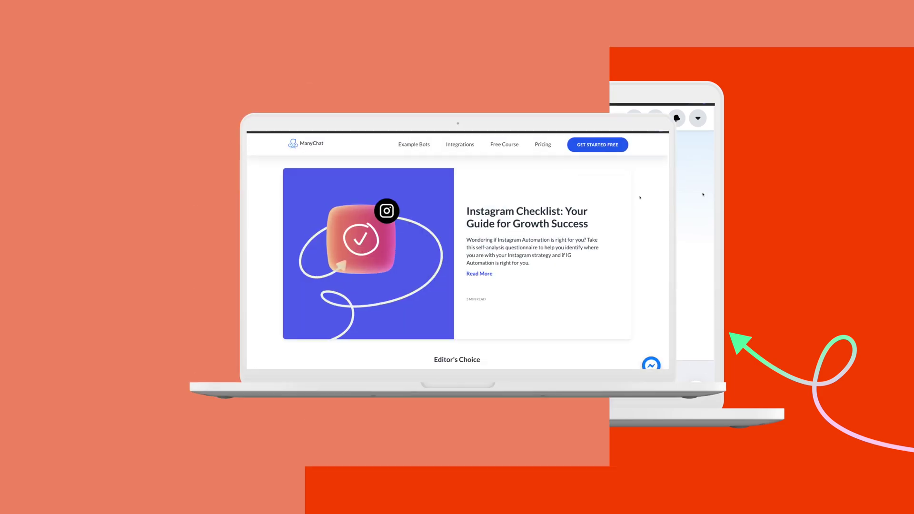
{"action": "scroll", "coordinate": [691, 190], "scroll_direction": "down", "scroll_amount": 5}
{"action": "scroll", "coordinate": [691, 190], "scroll_direction": "down", "scroll_amount": 10}
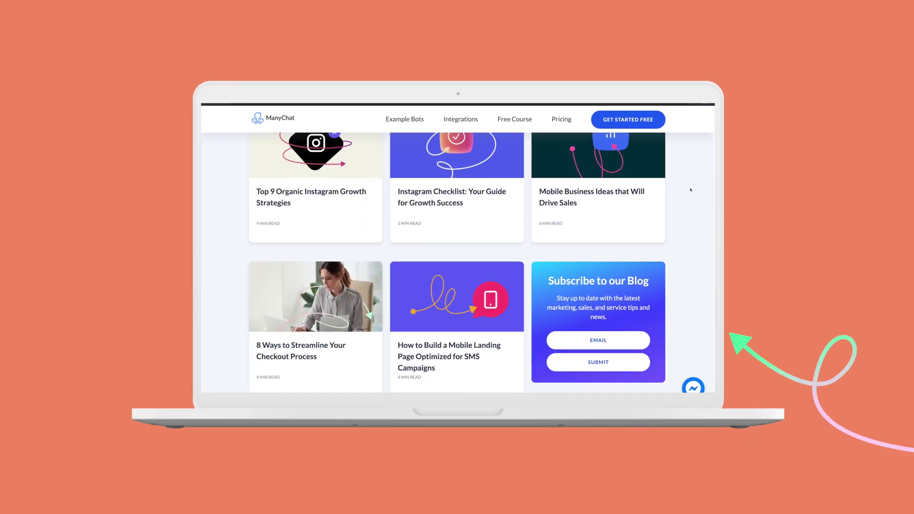
{"action": "scroll", "coordinate": [691, 190], "scroll_direction": "down", "scroll_amount": 10}
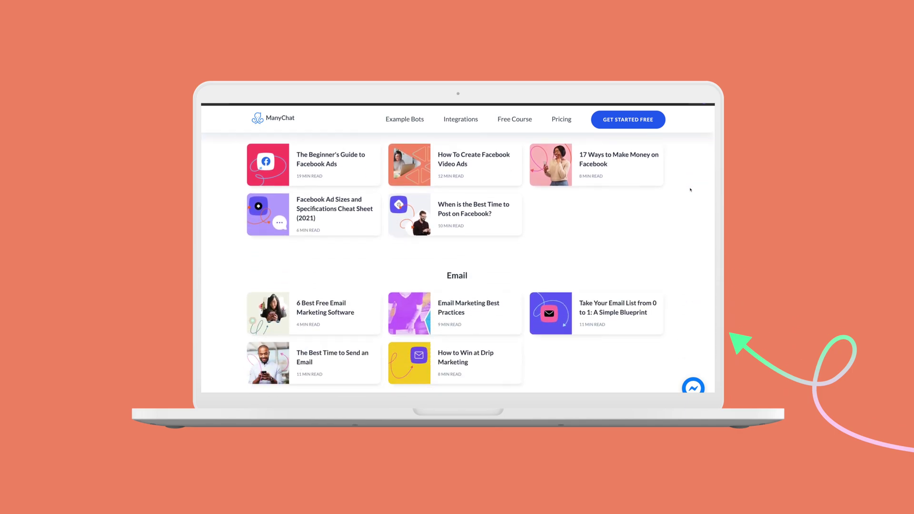
{"action": "scroll", "coordinate": [690, 190], "scroll_direction": "down", "scroll_amount": 3}
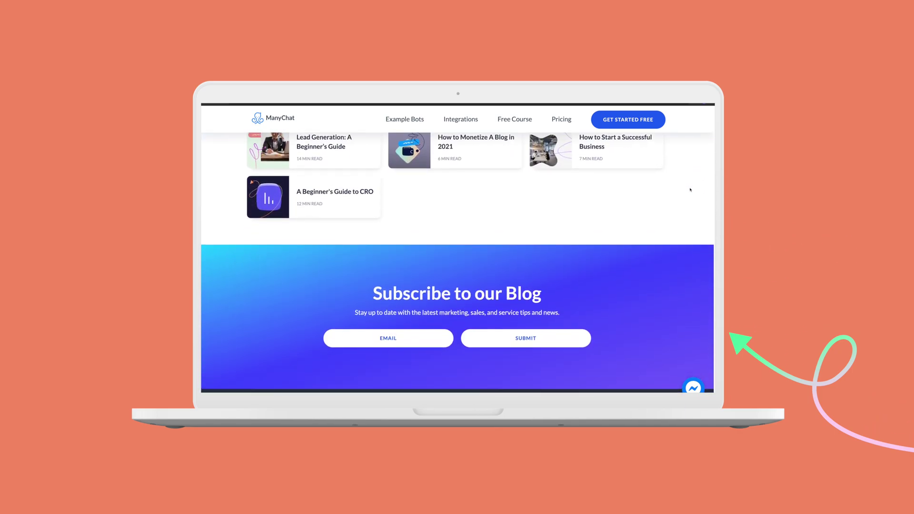